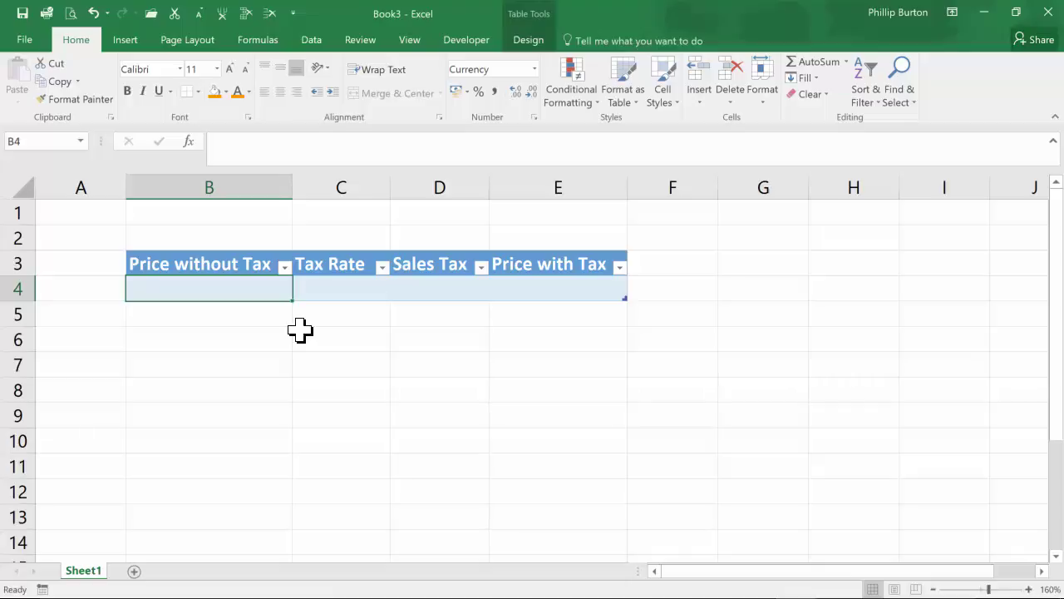
- Fill row 4 with a price without tax of 100, a 10% tax rate, sales tax of 10 and a price with tax of 110
text(100)
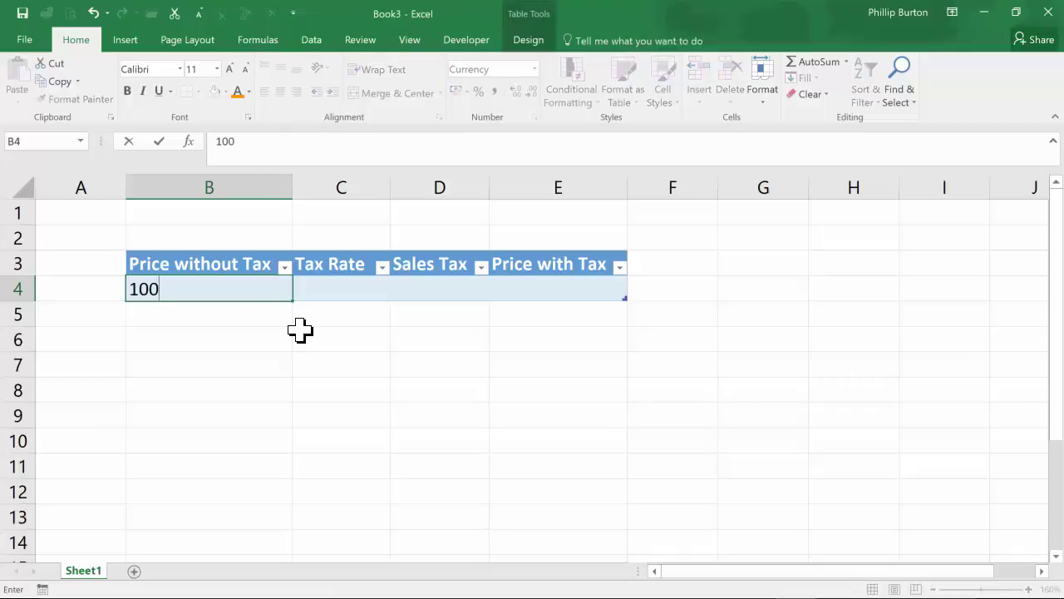
key(Tab)
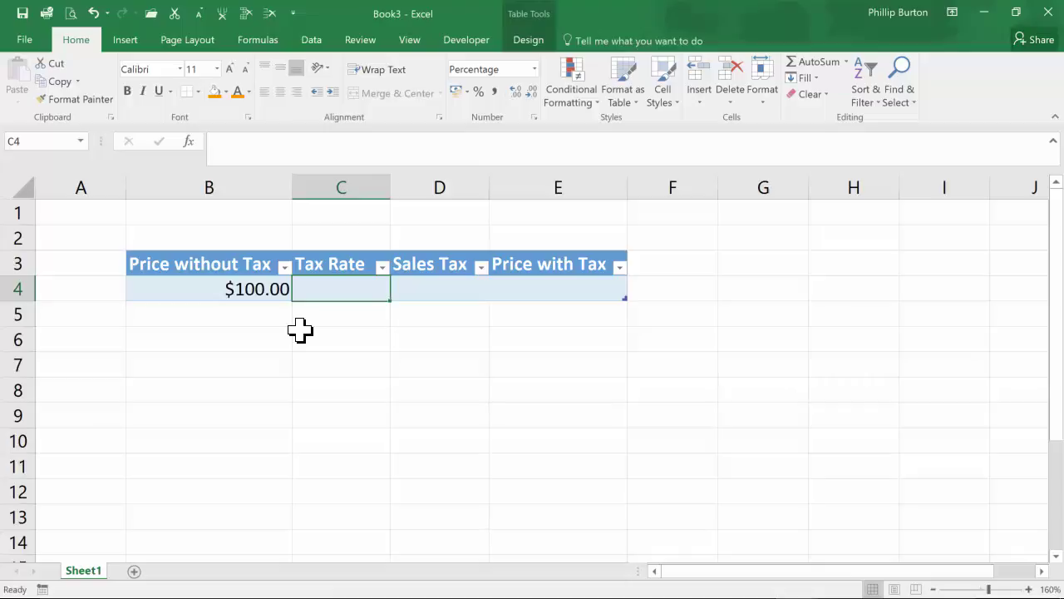
text(10%)
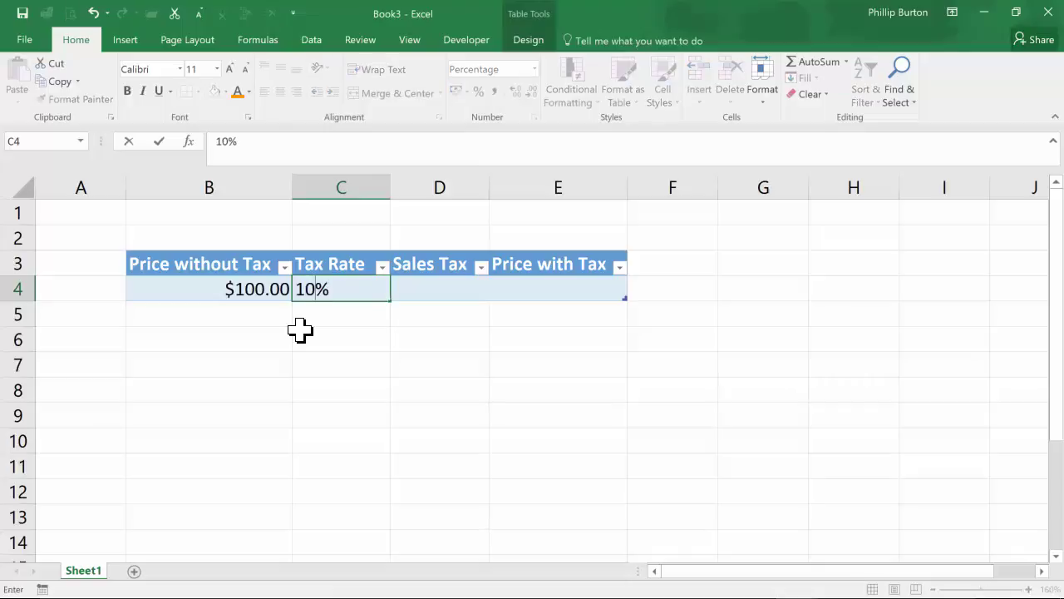
key(Tab)
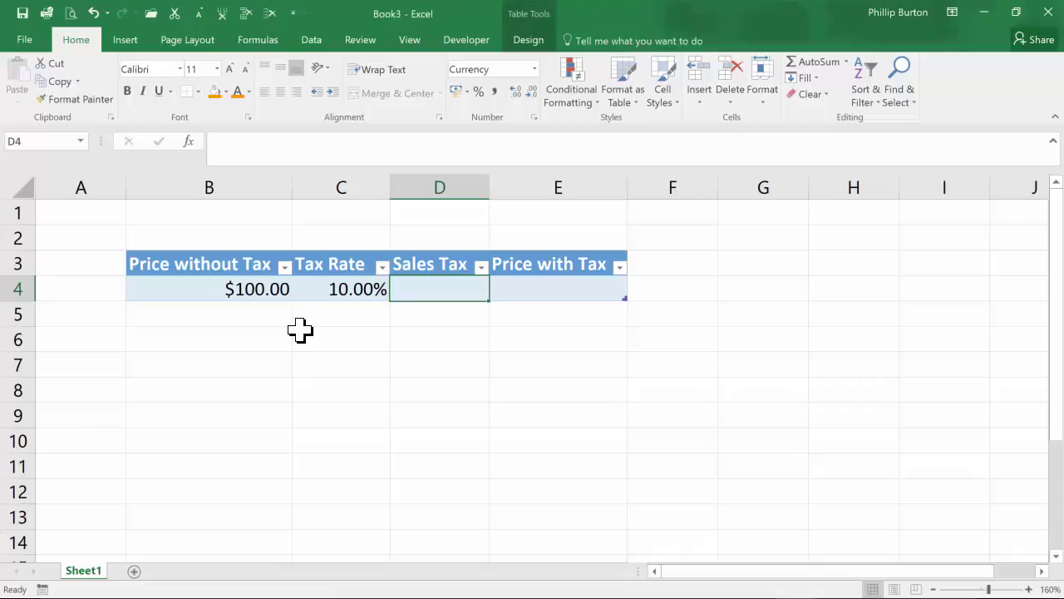
text(10)
key(Tab)
text(110)
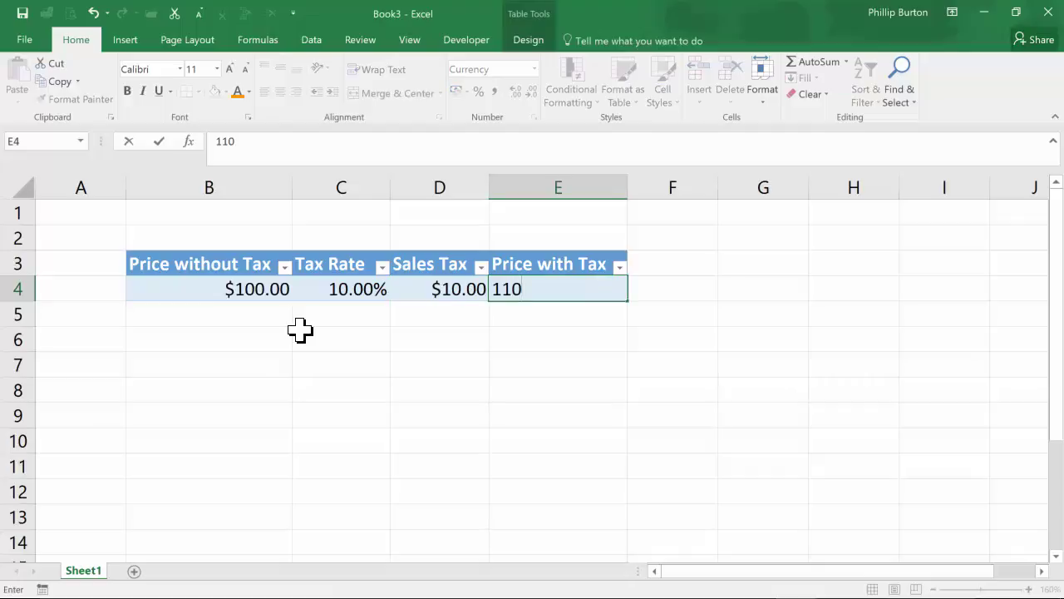
key(shift+Tab)
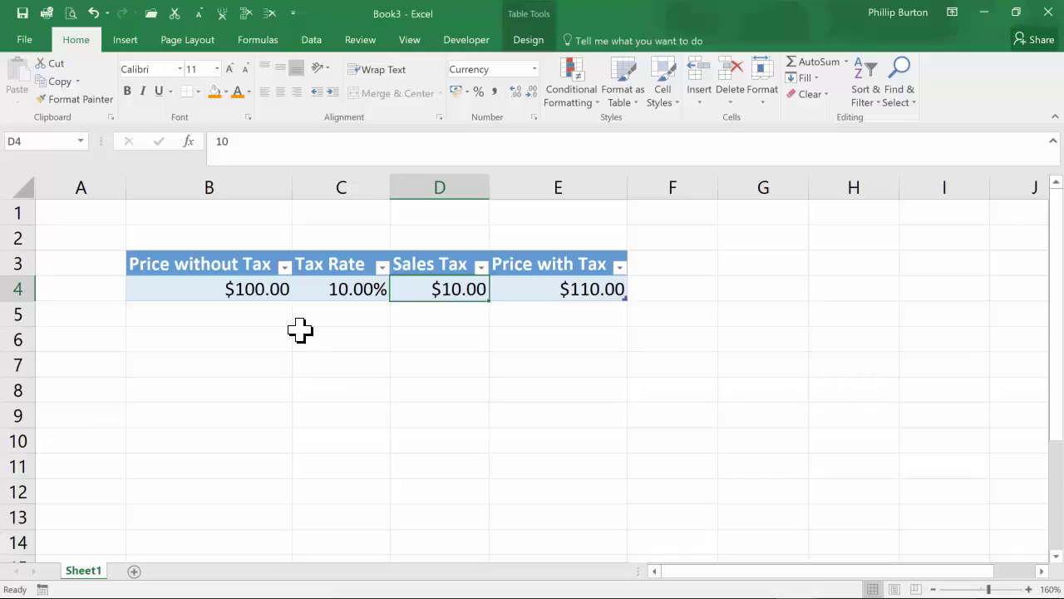
- Clear the Sales Tax and Price with Tax entries in D4:E4
key(Left)
key(Left)
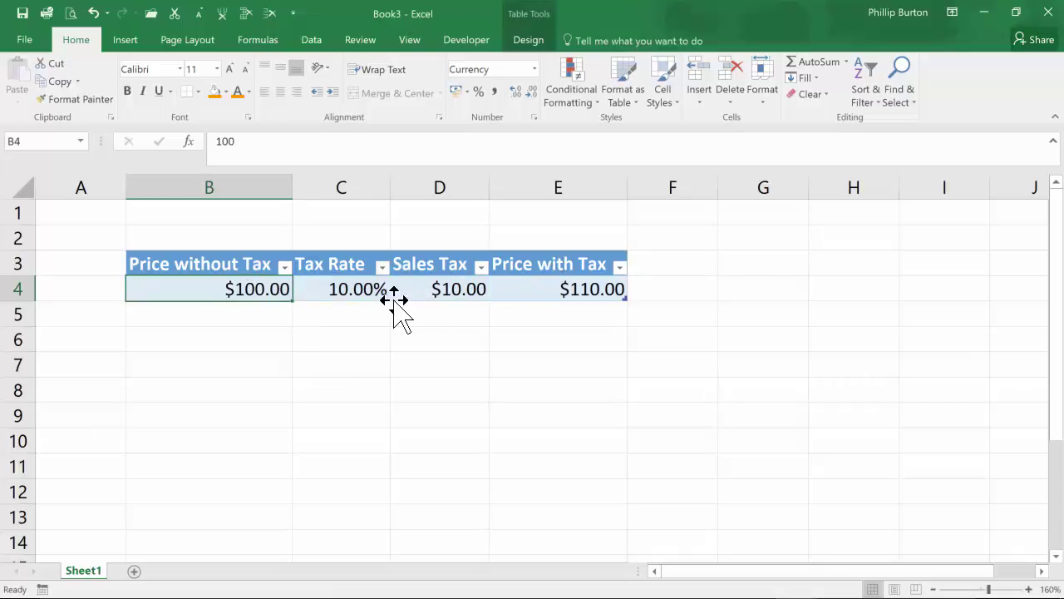
drag(454, 288, 556, 288)
key(Delete)
key(Left)
key(Left)
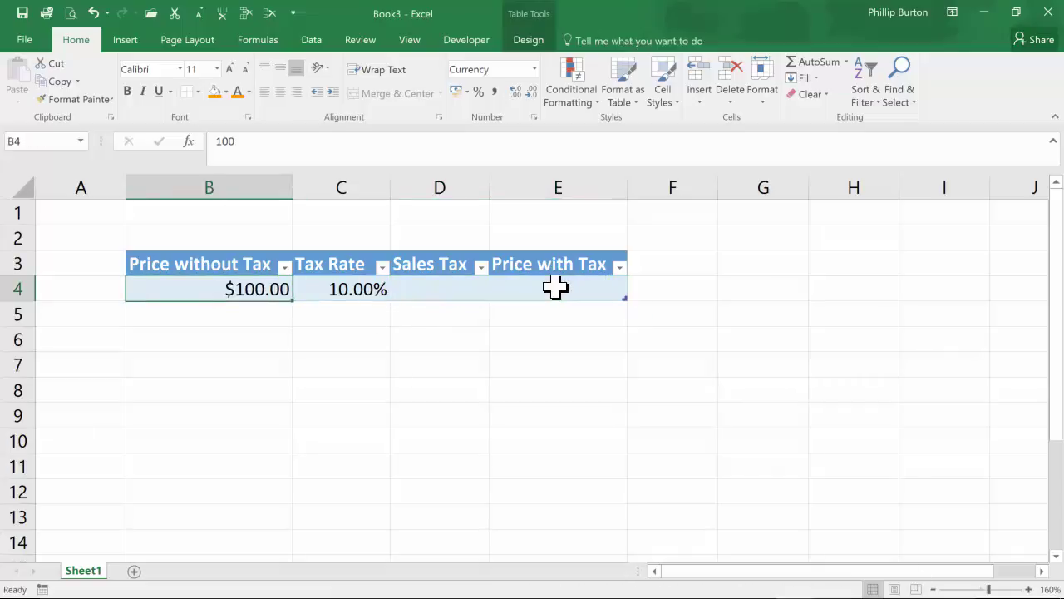
- Set the tax rate in C4 to 15%
key(Right)
key(F2)
key(BackSpace)
key(BackSpace)
text(5%)
key(Tab)
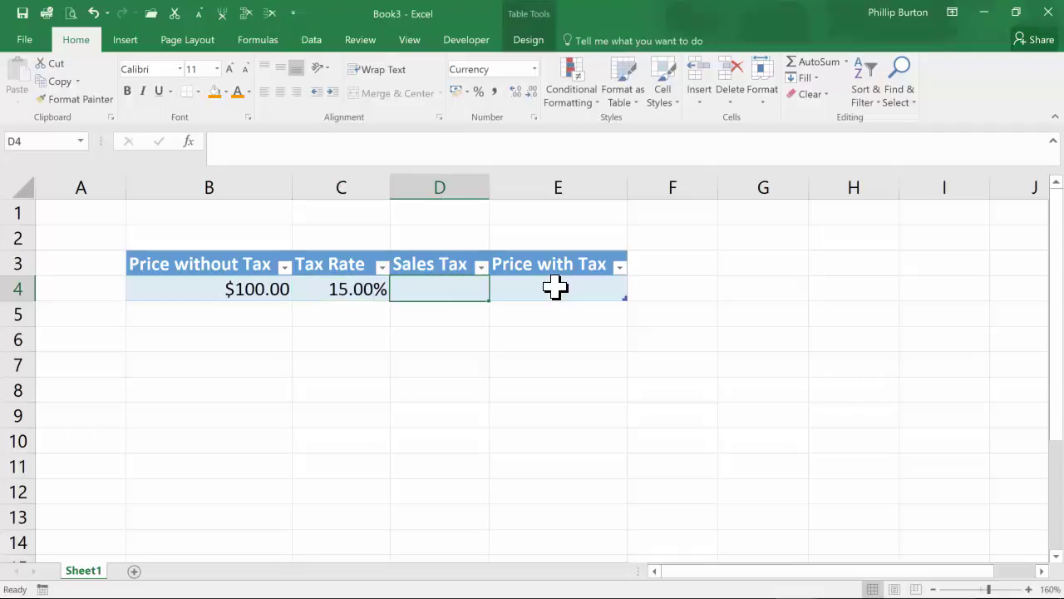
- Calculate the sales tax in D4 with the formula =[Price without Tax]*[Tax Rate]
text(=)
click(249, 288)
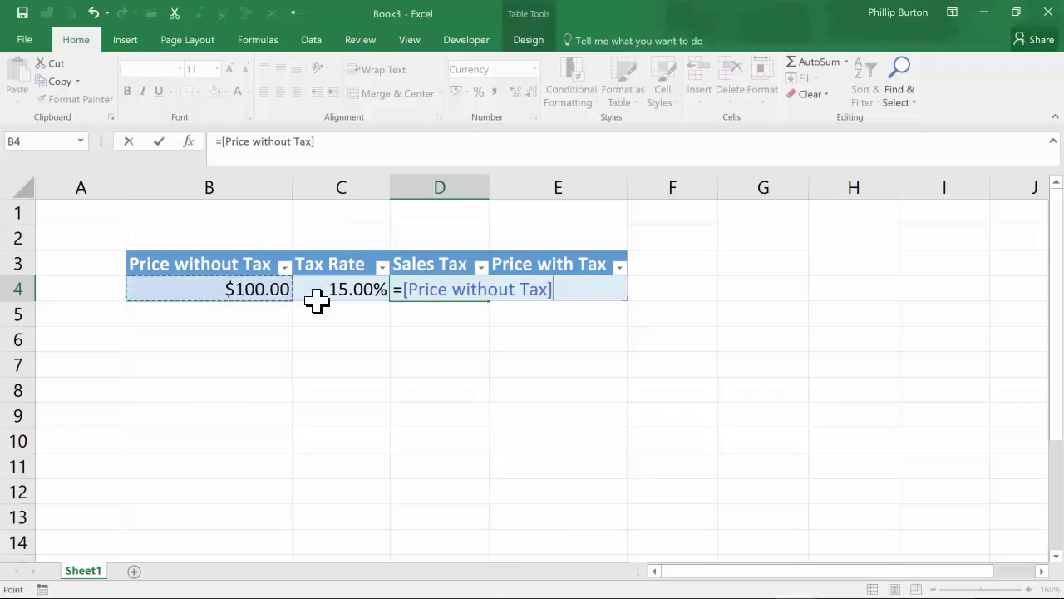
text(*)
click(360, 291)
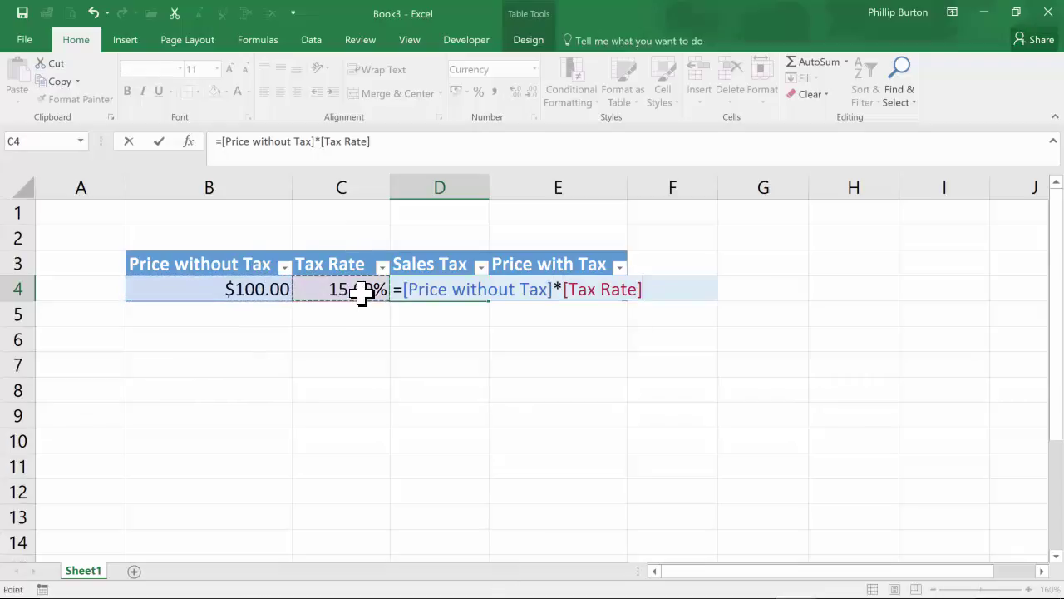
key(Tab)
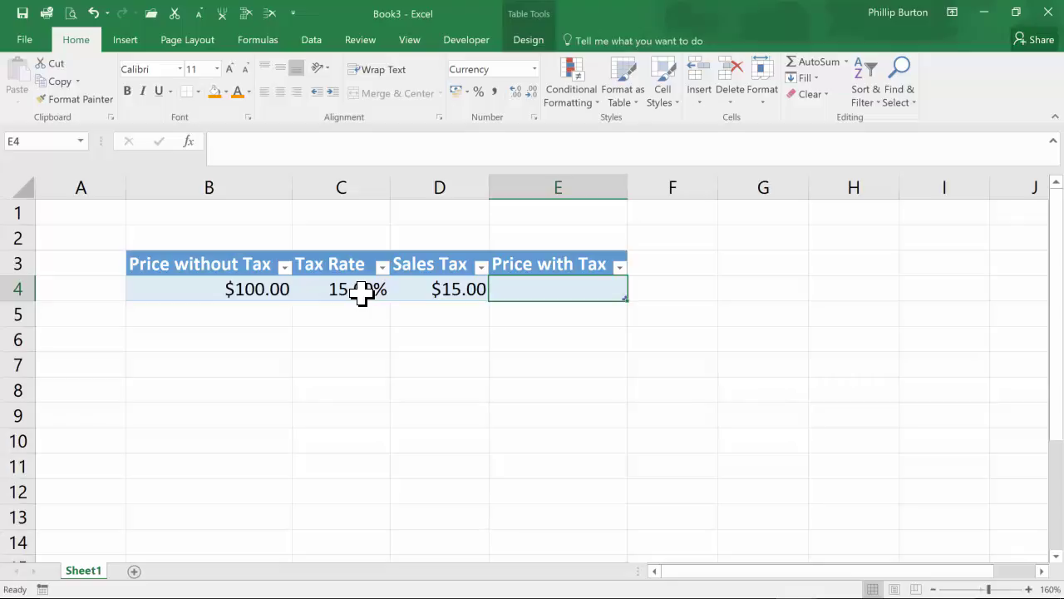
- Calculate the price with tax in E4 with the formula =[Price without Tax]+[Sales Tax]
text(=)
click(240, 297)
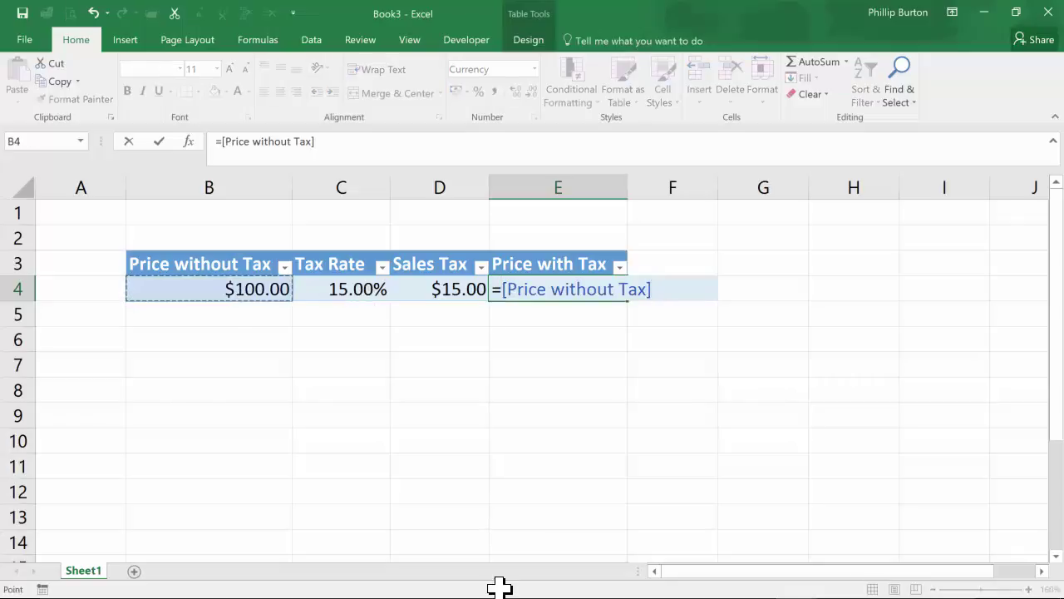
text(+)
click(428, 288)
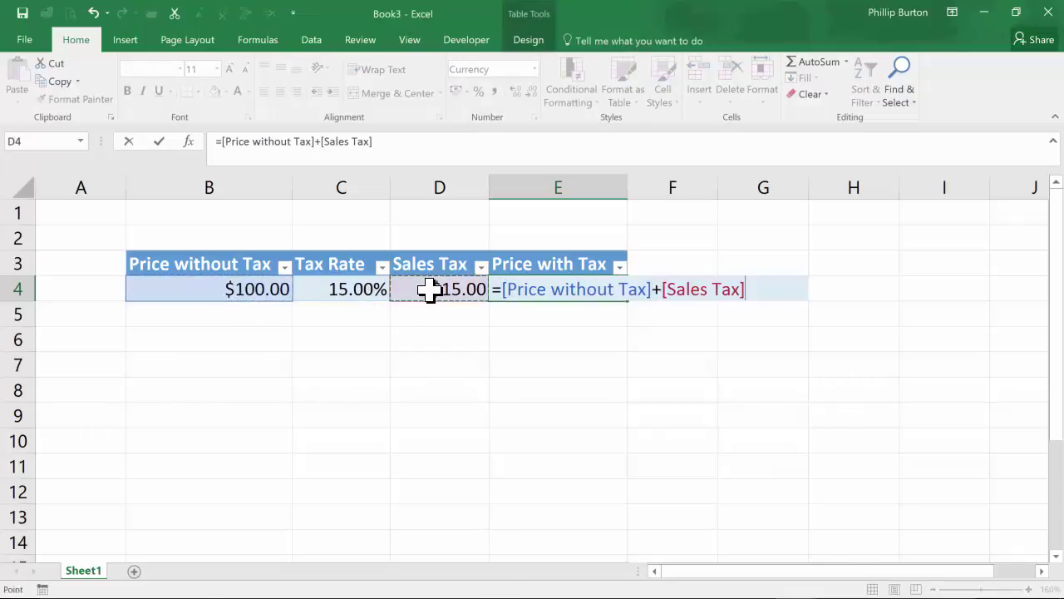
key(Return)
click(430, 289)
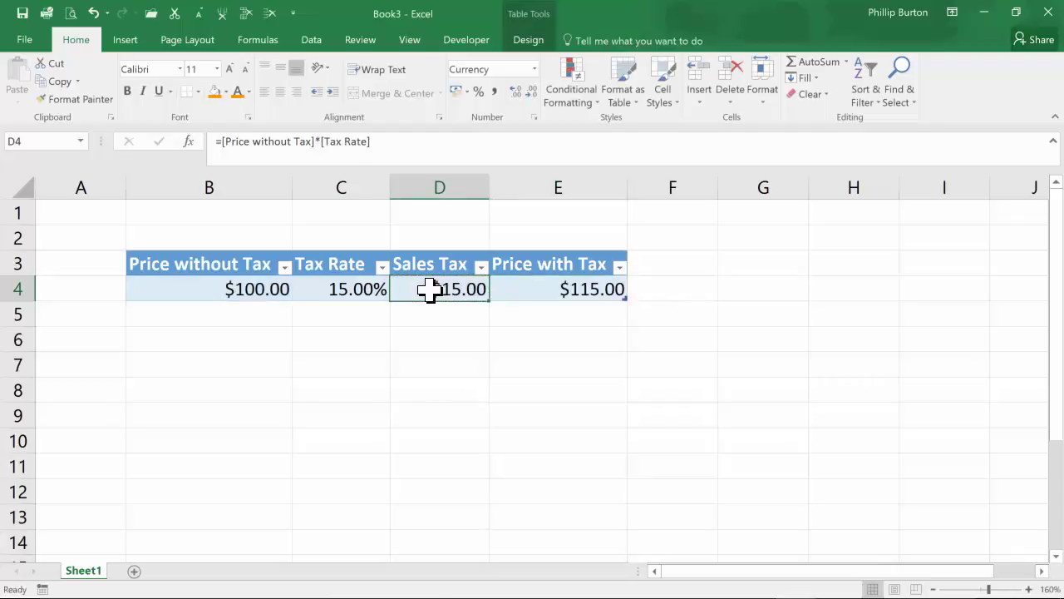
- Replace the Price with Tax formula in E4 with =[Price without Tax]*(1+[Tax Rate])
key(Right)
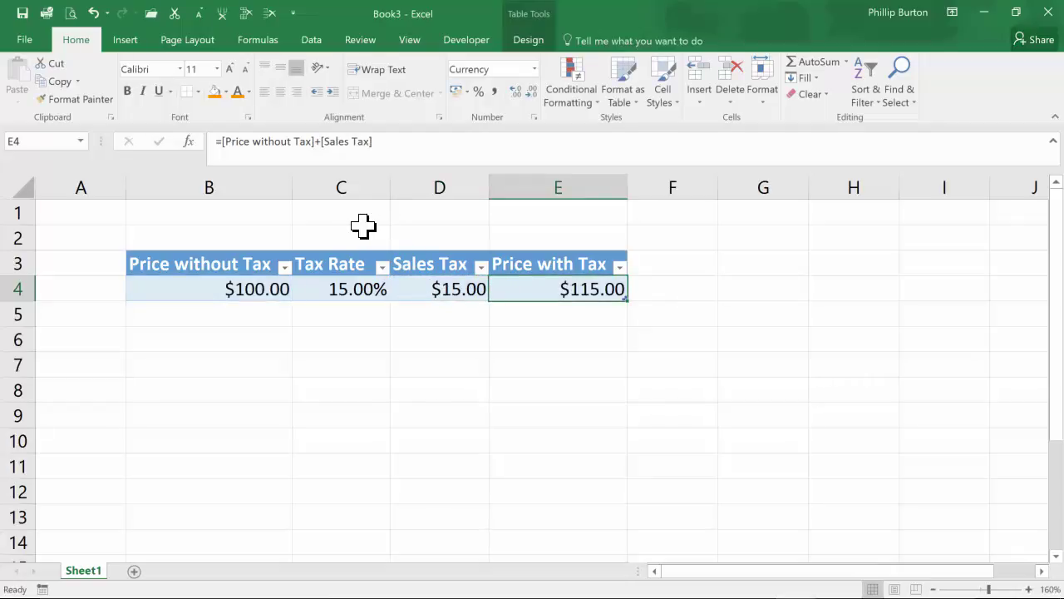
text(=)
click(249, 282)
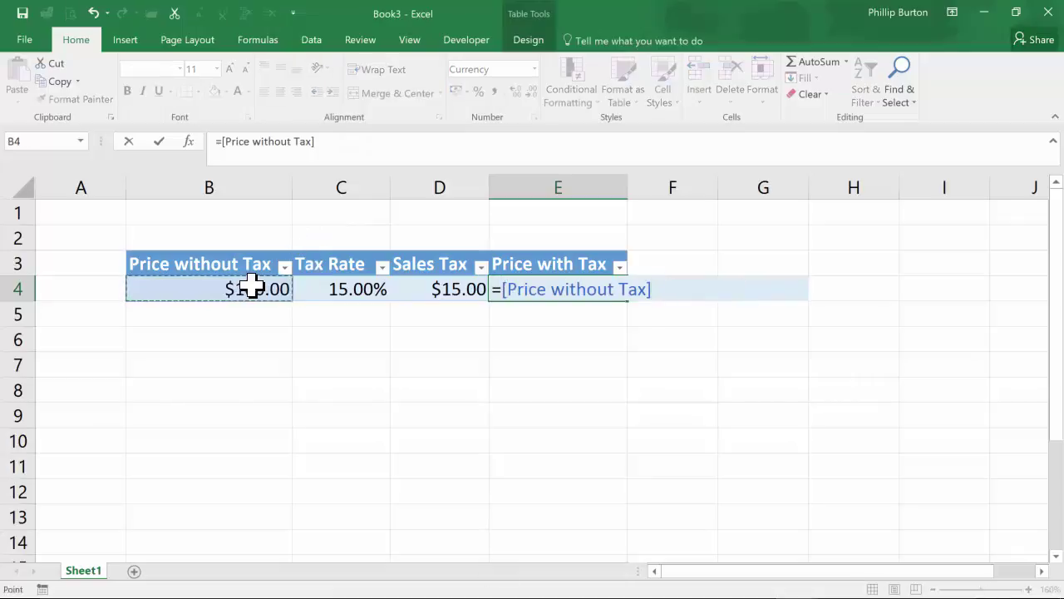
text(*(1+)
click(362, 289)
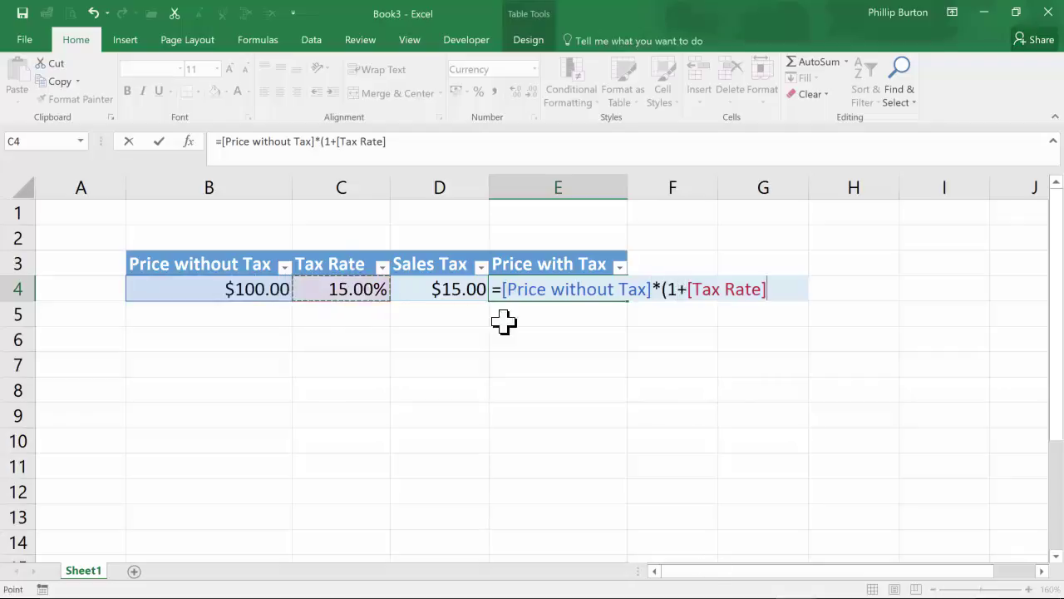
text())
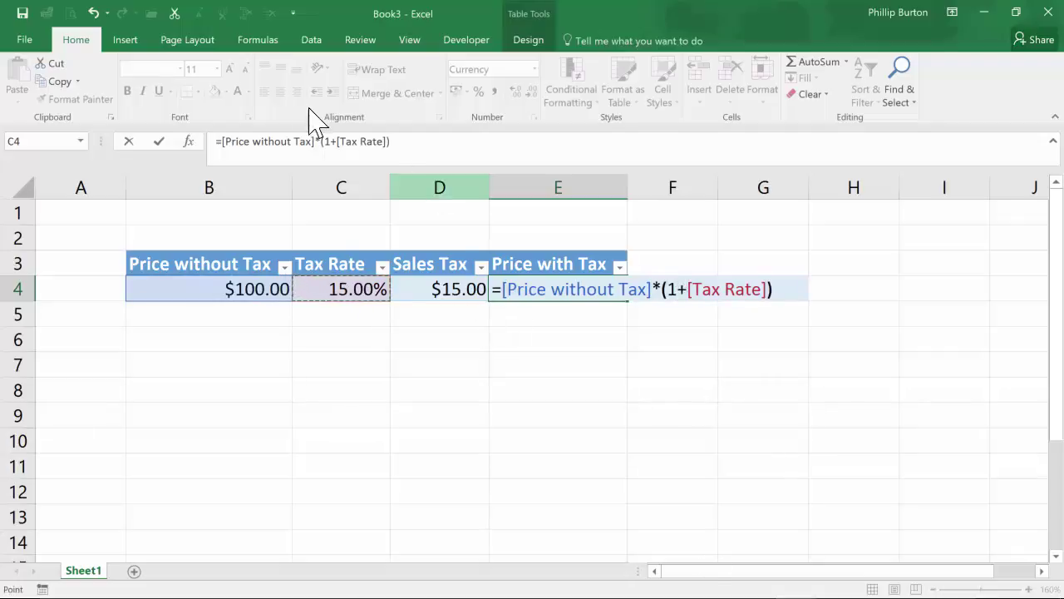
click(331, 141)
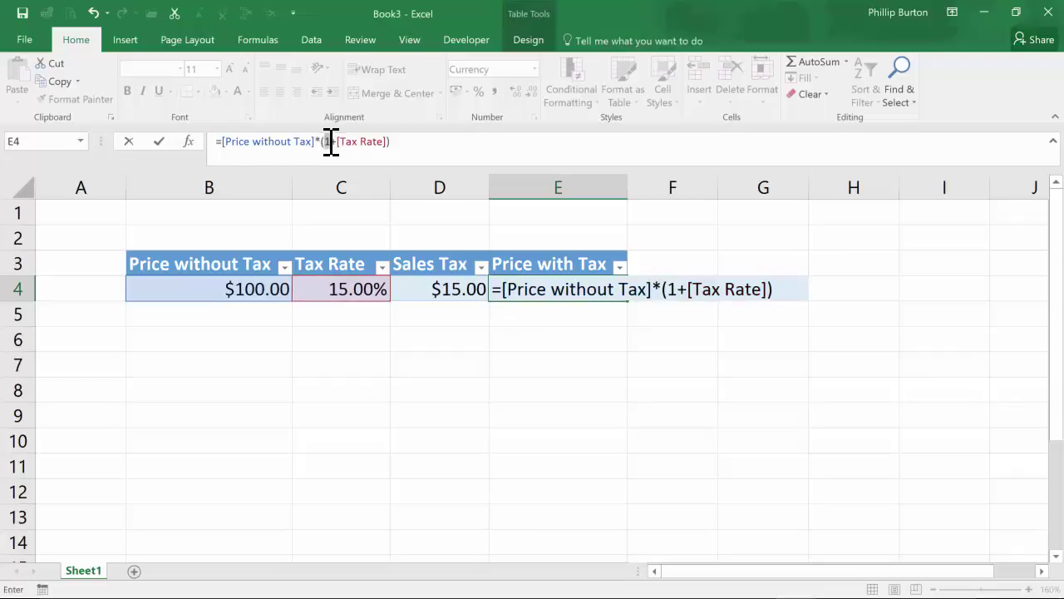
drag(223, 141, 390, 141)
drag(222, 142, 390, 141)
key(shift+Tab)
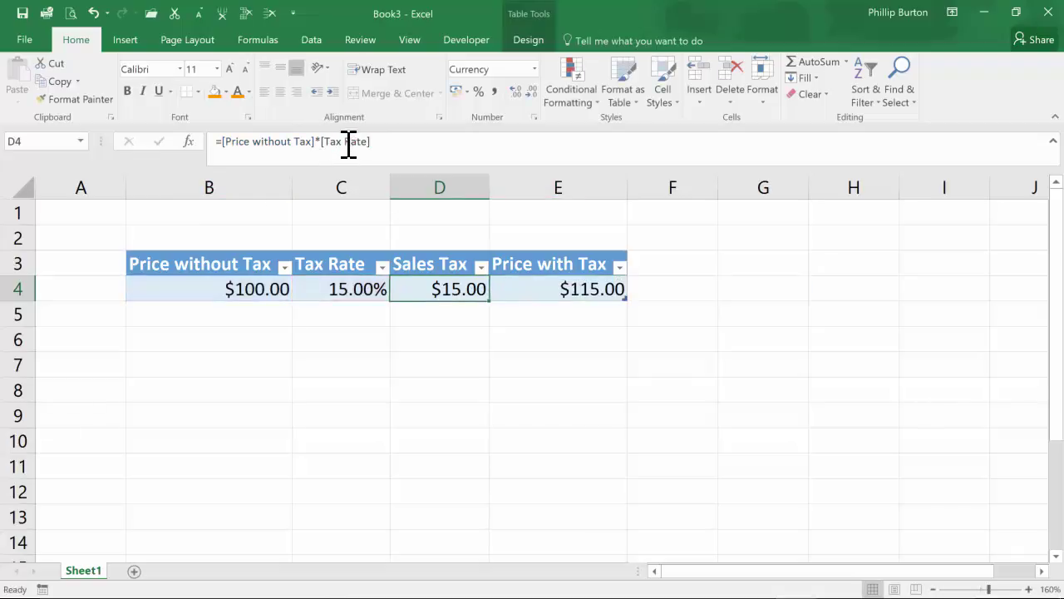
- Clear all the entries in the table's row 4, from B4 to E4
click(556, 291)
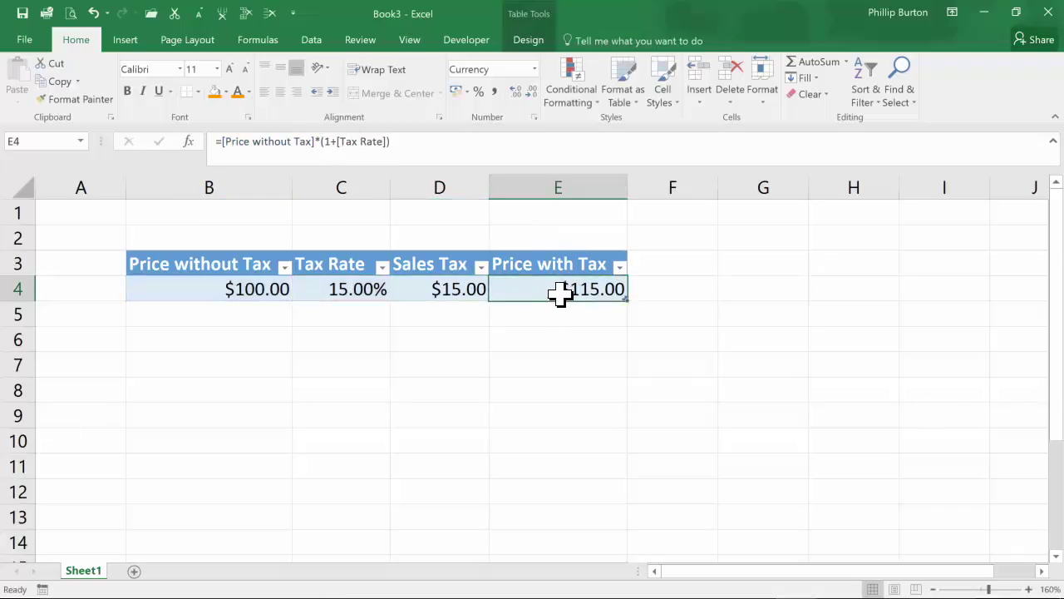
drag(216, 289, 555, 283)
key(Delete)
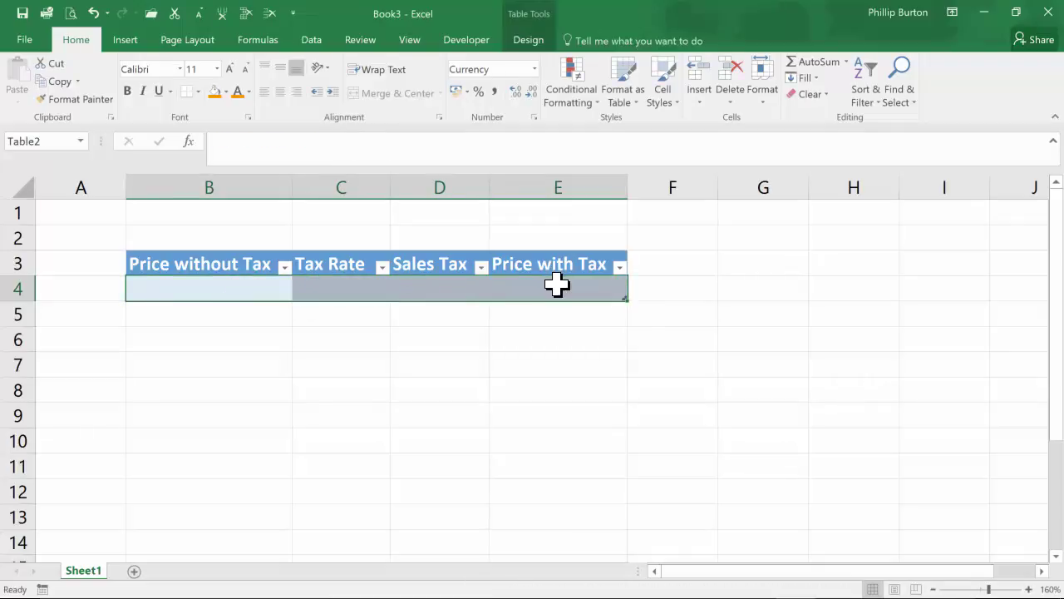
- Enter 200 as the price with tax in E4 and 20% as the tax rate in C4
click(555, 285)
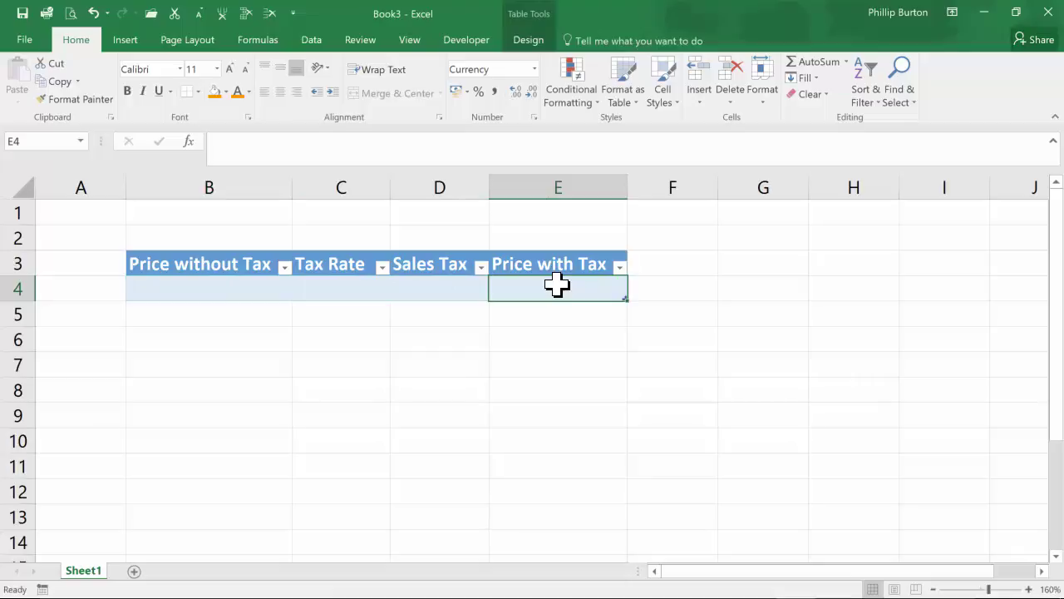
text(200)
key(Left)
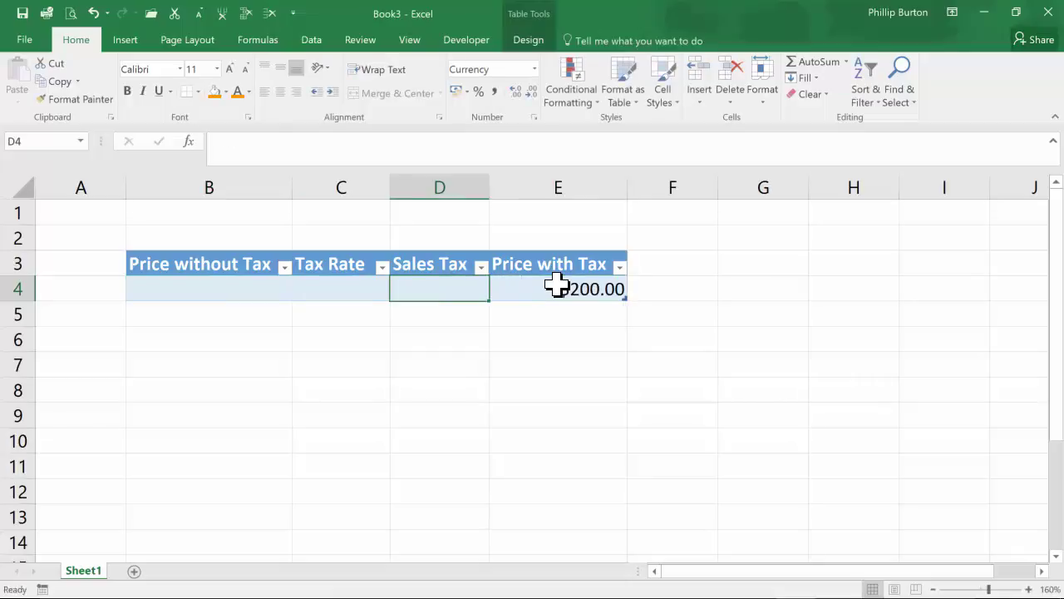
key(Left)
text(20%)
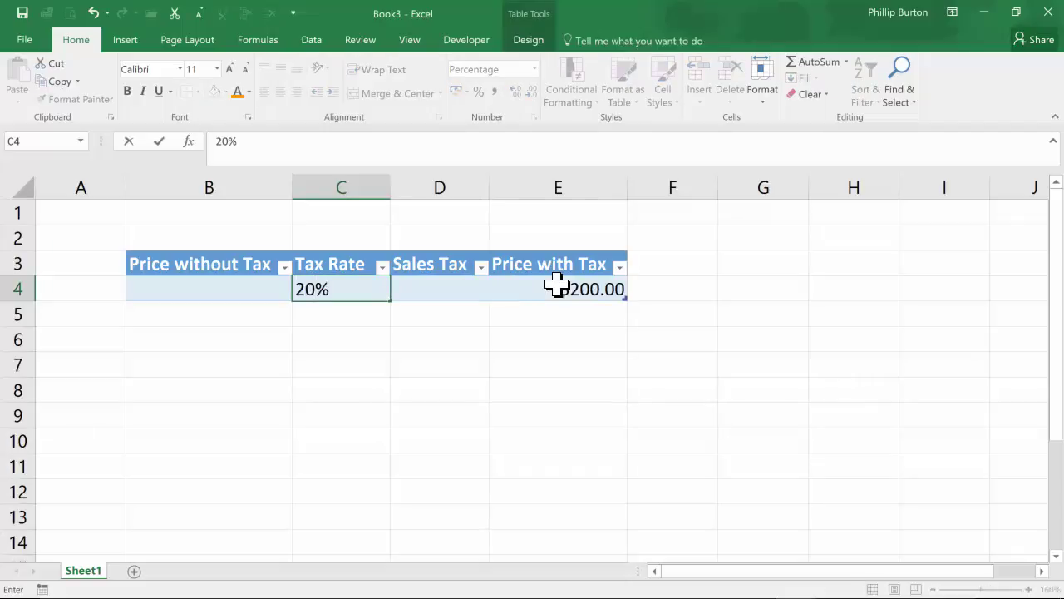
key(Right)
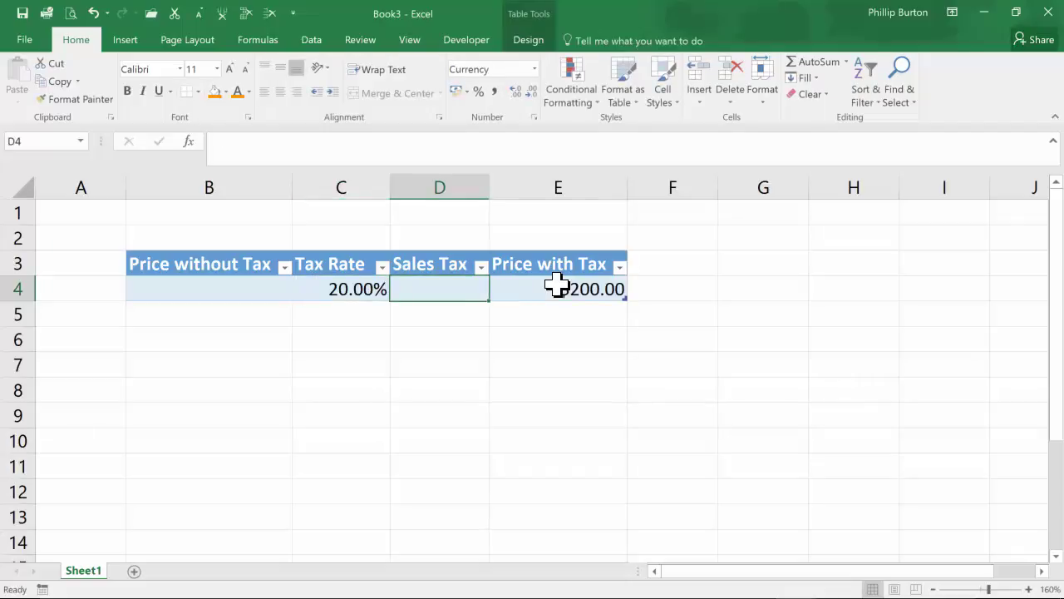
- Calculate the price without tax in B4 with the formula =[Price with Tax]/(1+[Tax Rate])
key(Left)
key(Left)
text(=)
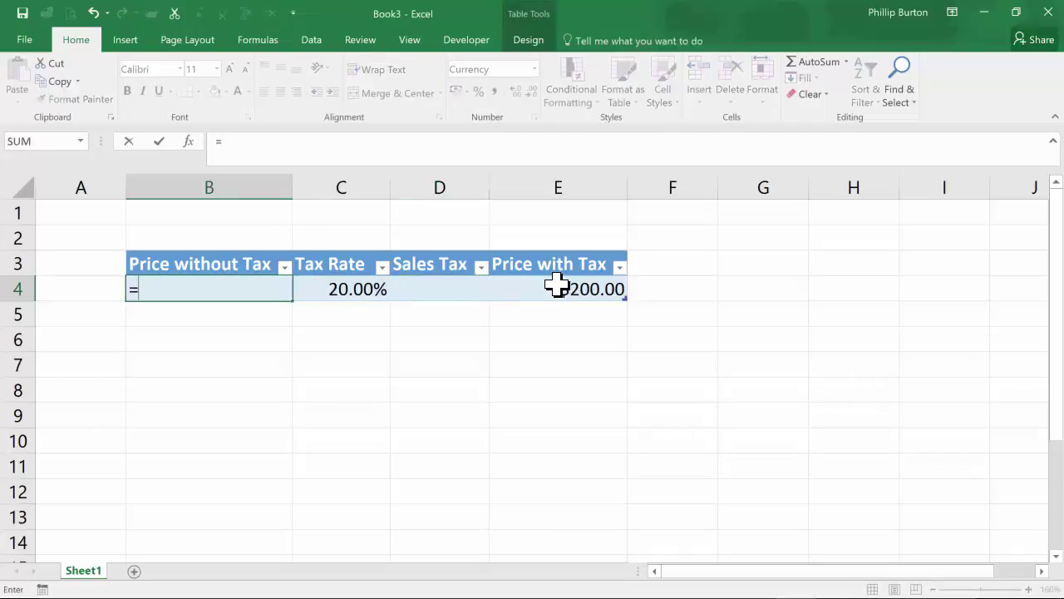
click(556, 287)
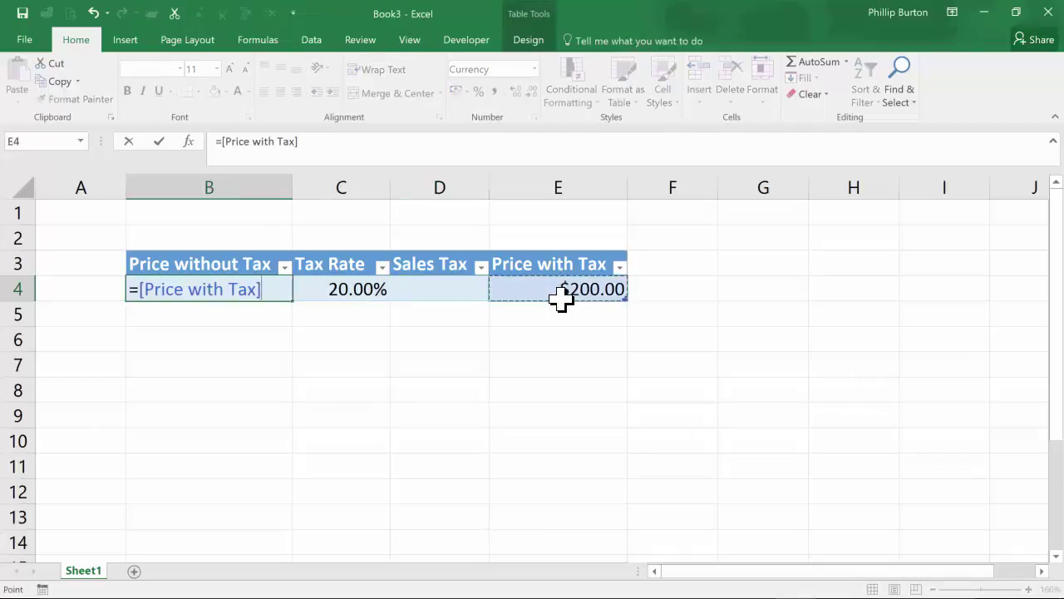
text(/*)
key(BackSpace)
text(()
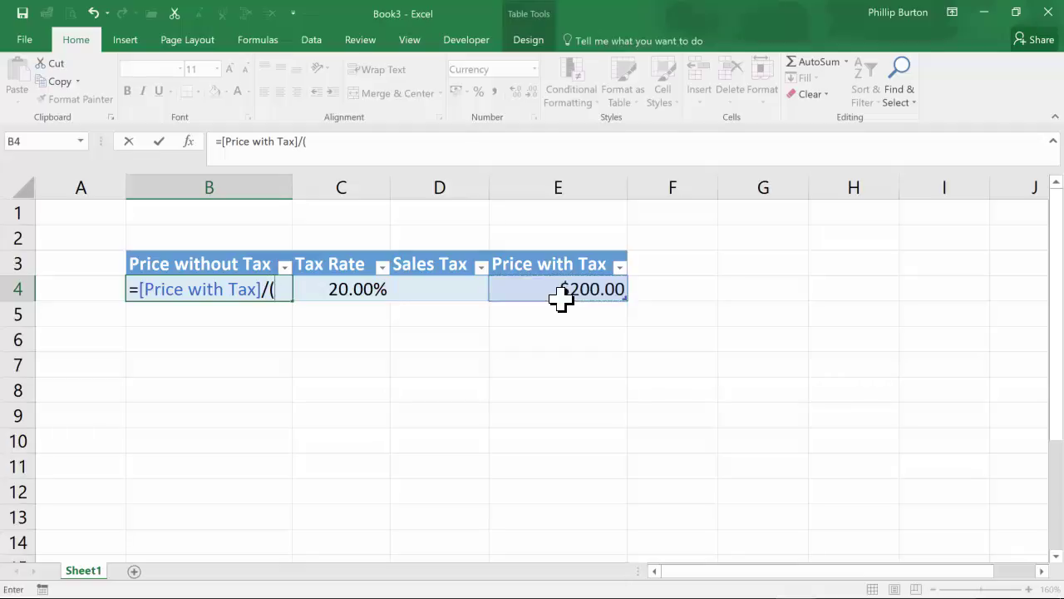
text(1+)
key(Right)
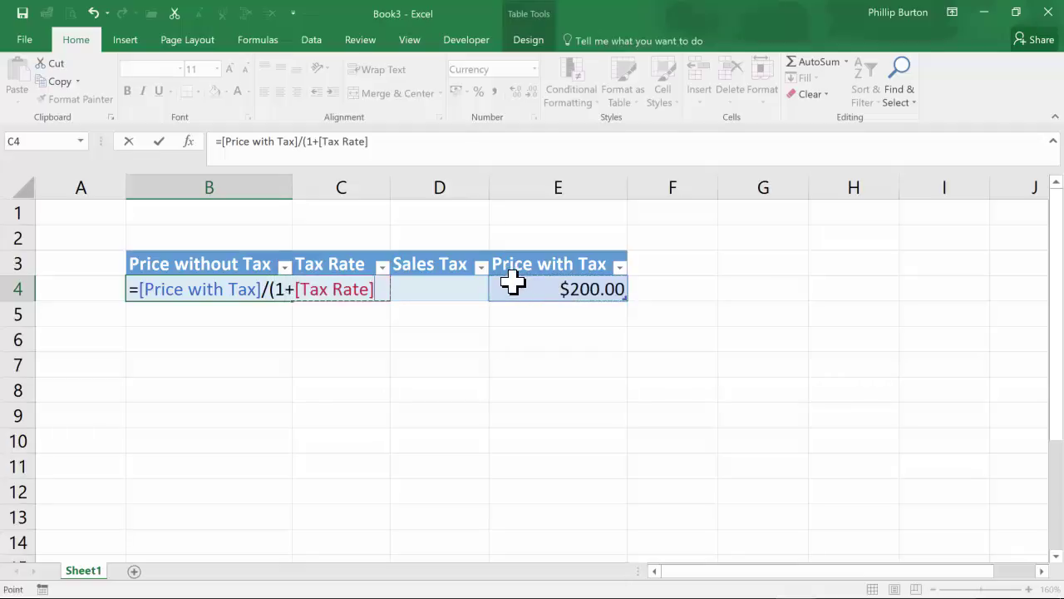
text())
key(Return)
- Add a new row to the table directly below row 4
key(Up)
key(Tab)
key(Tab)
key(Tab)
key(Tab)
key(F2)
key(Escape)
- Enter 100 as the price without tax in B5 and 15% as the tax rate in C5
text(100)
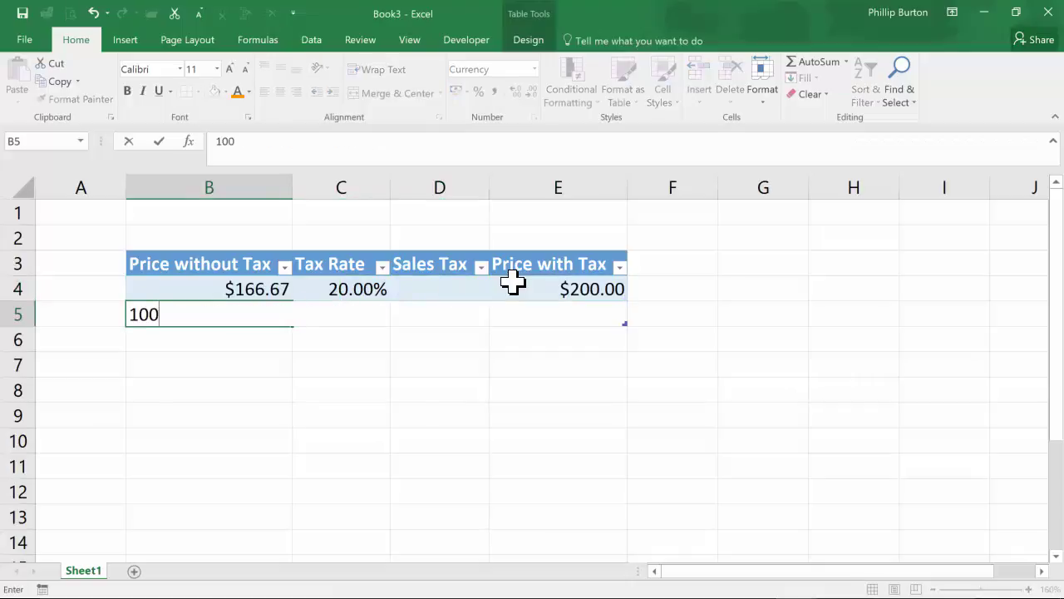
key(Tab)
text(10)
key(Tab)
key(shift+Tab)
text(15)
key(Tab)
key(Tab)
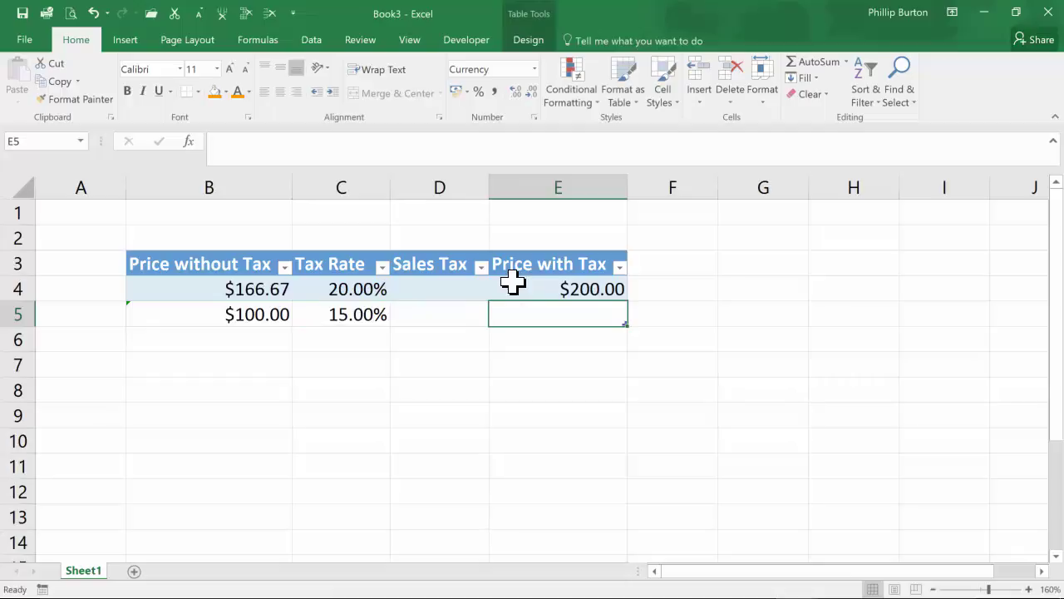
- Calculate the price with tax in E5 with the formula =[@[Price without Tax]]*(1+[@[Tax Rate]])
text(=)
key(Left)
key(Left)
key(Left)
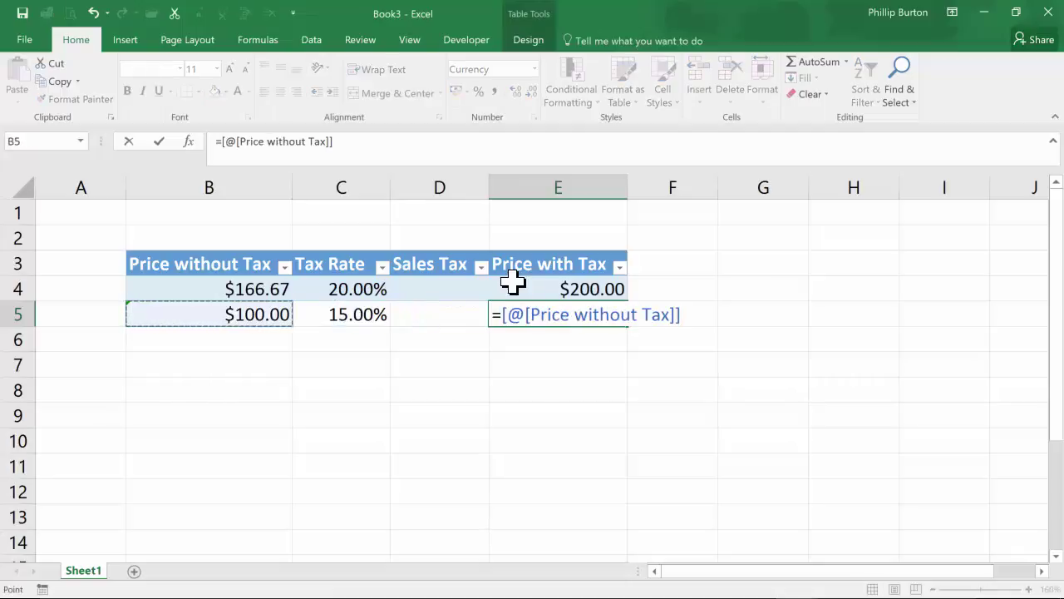
text(*)
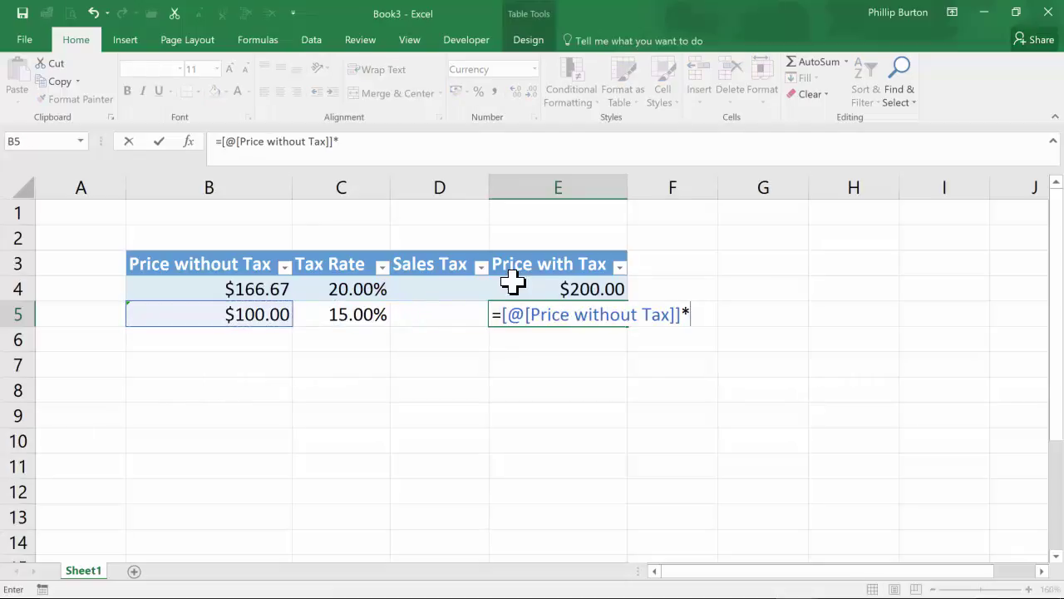
text((1+)
click(351, 313)
text())
key(Return)
key(Up)
key(Right)
key(Right)
key(Right)
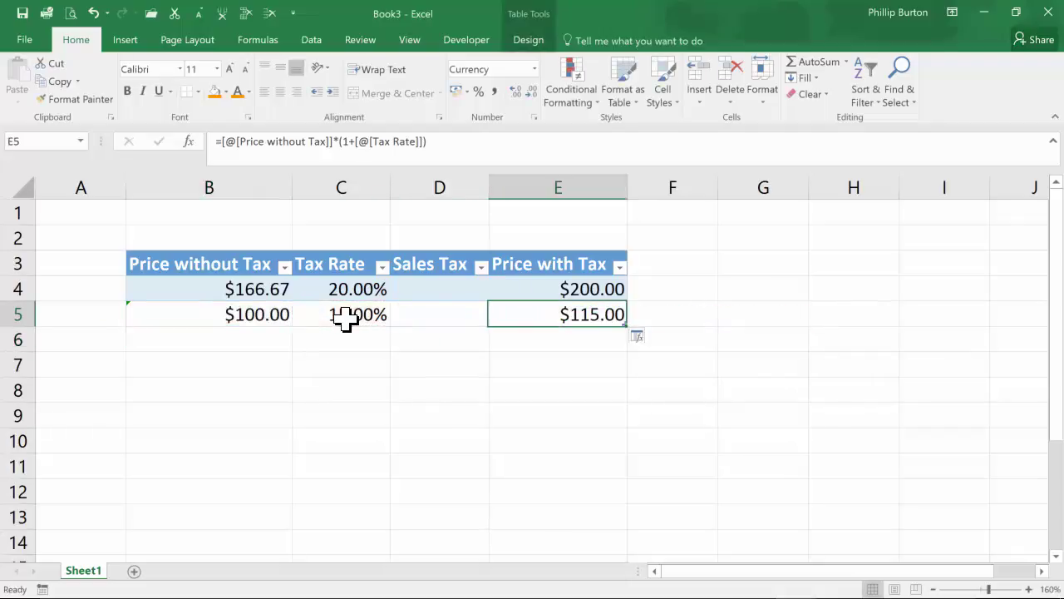
- Compare the price without tax formula in B4 with the price with tax formula in E5
key(Up)
key(Left)
key(Left)
key(Left)
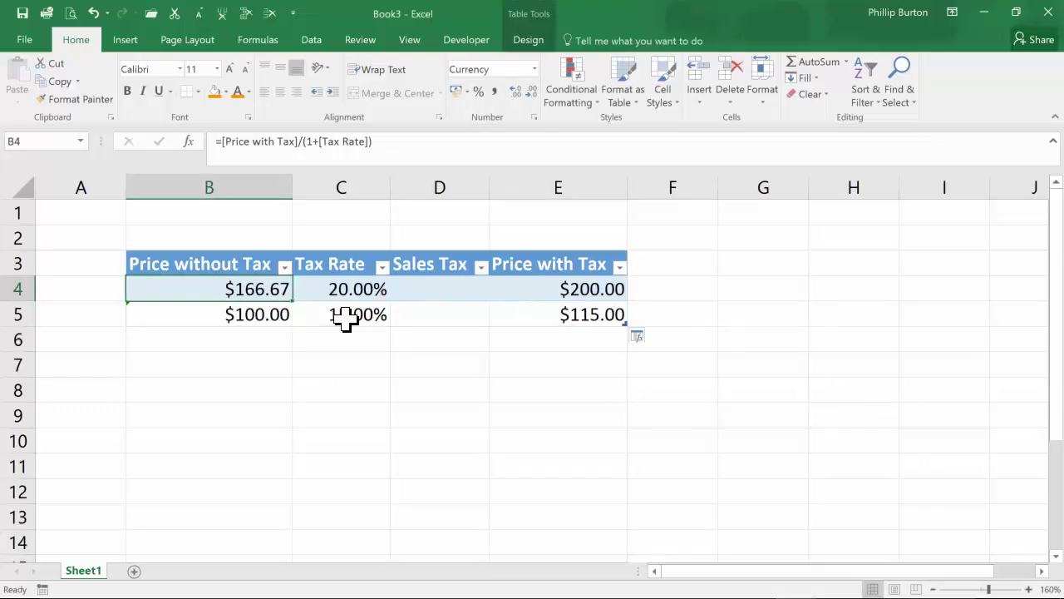
click(574, 314)
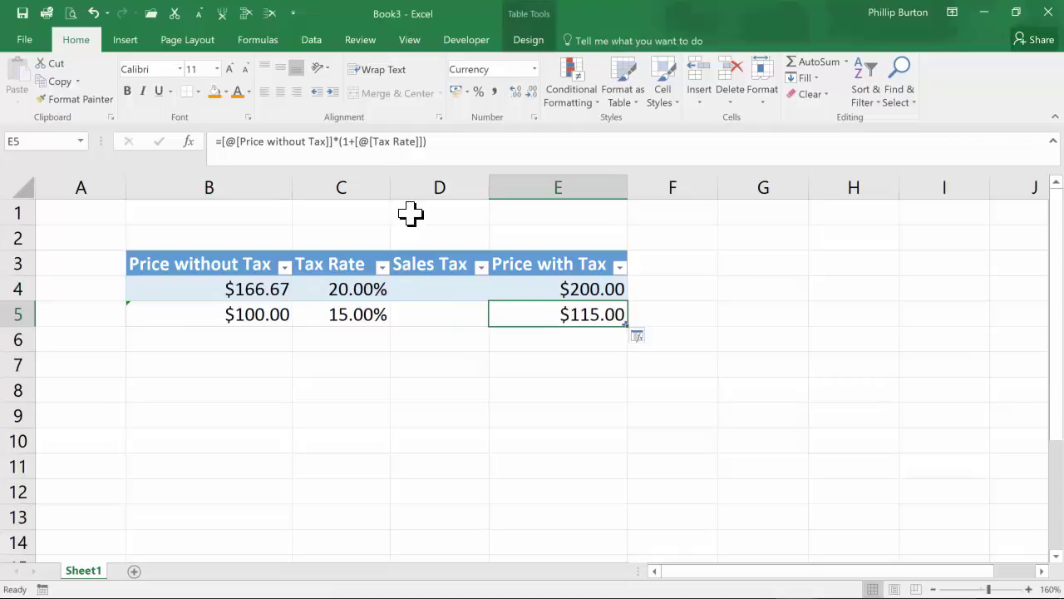
double_click(335, 141)
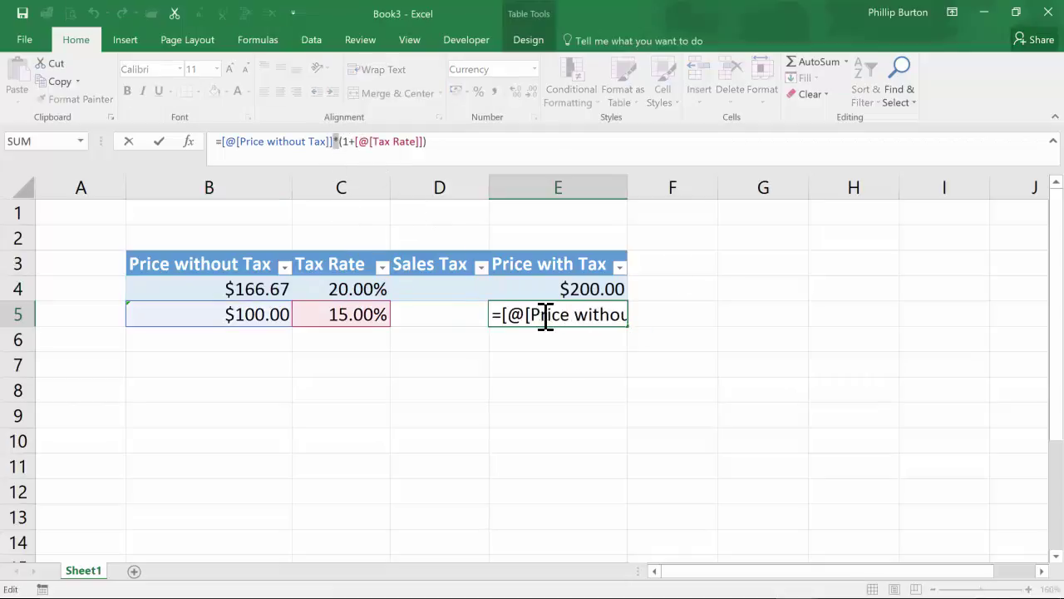
click(218, 287)
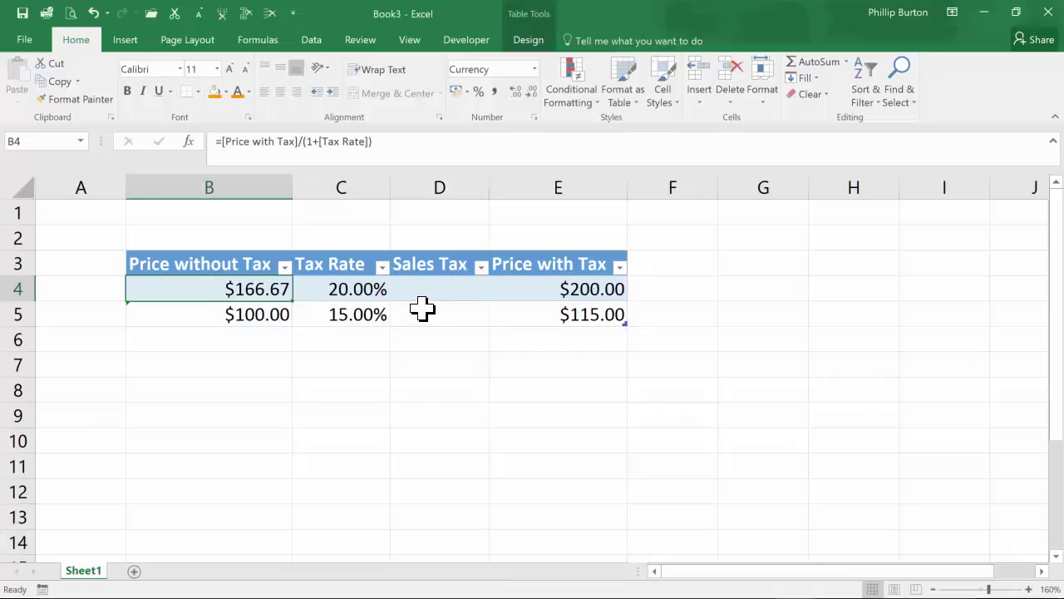
- Calculate the sales tax in D4 with =[@[Price with Tax]]-[@[Price without Tax]] and undo its automatic fill into D5
click(449, 290)
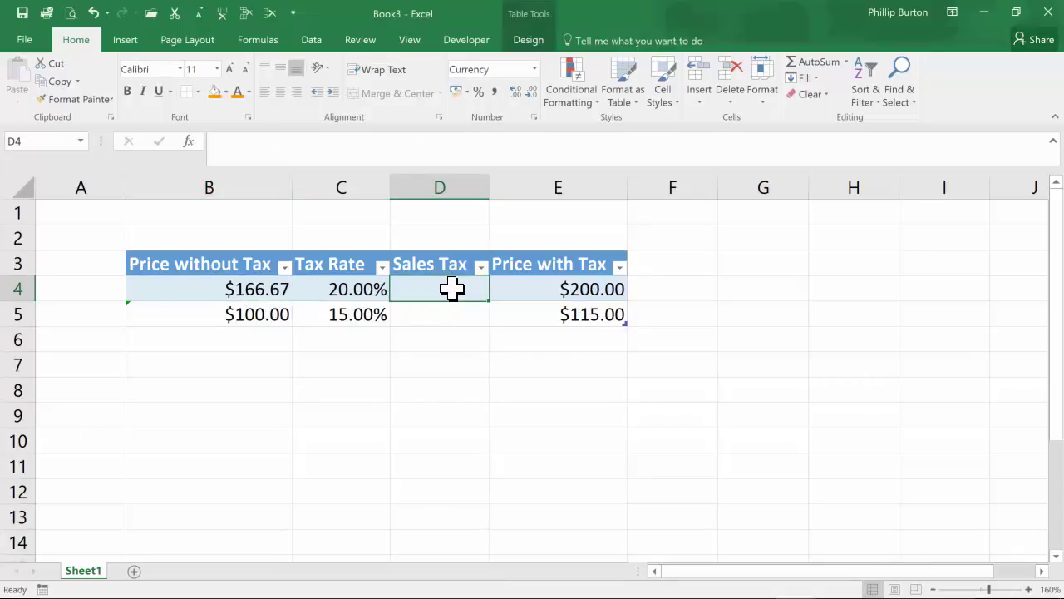
text(=)
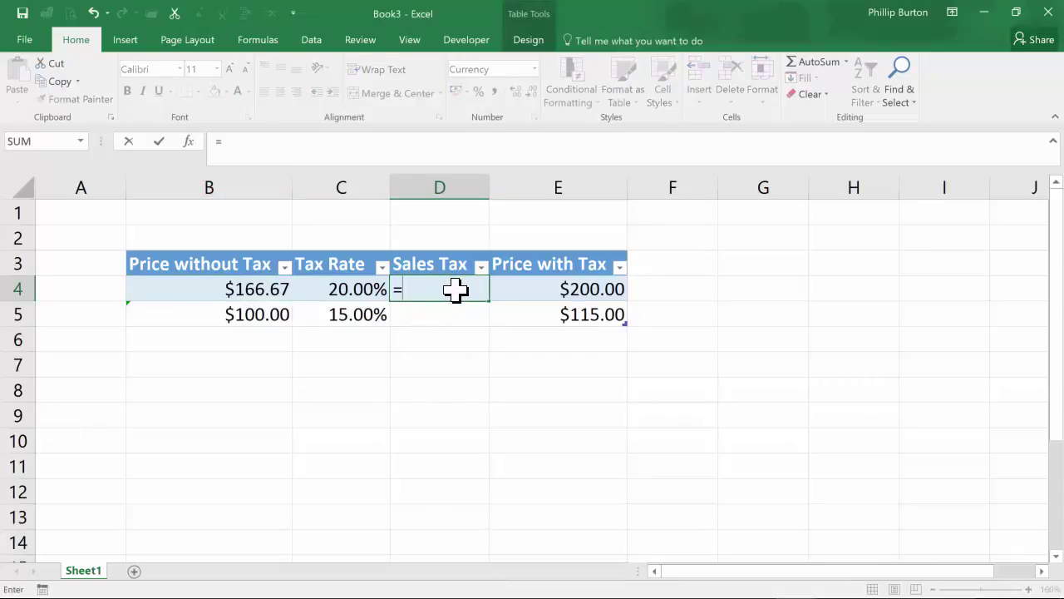
click(561, 287)
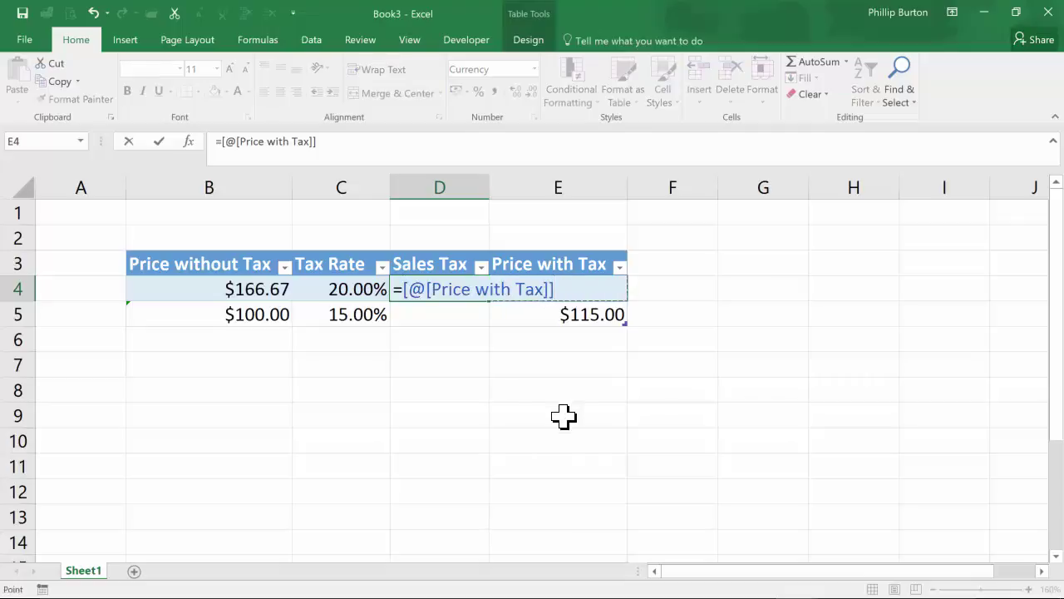
text(-)
click(262, 283)
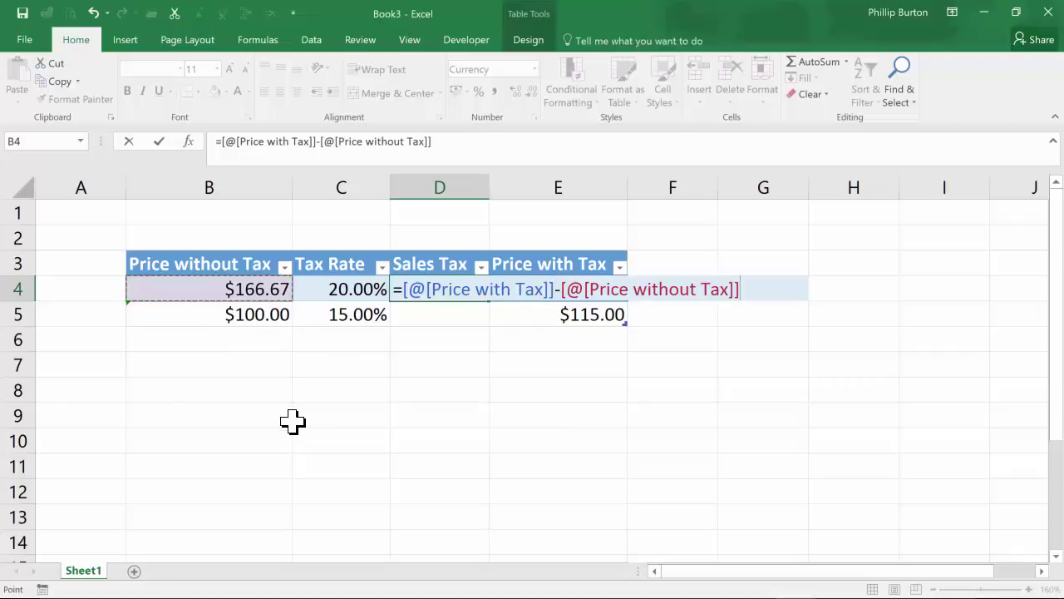
key(Return)
key(Up)
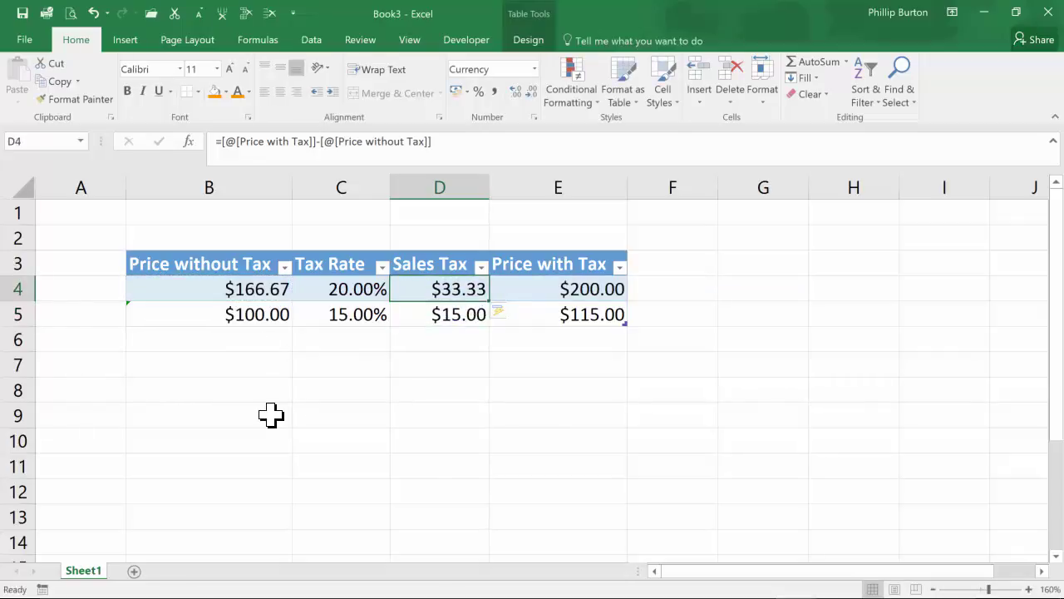
key(Right)
key(ctrl+z)
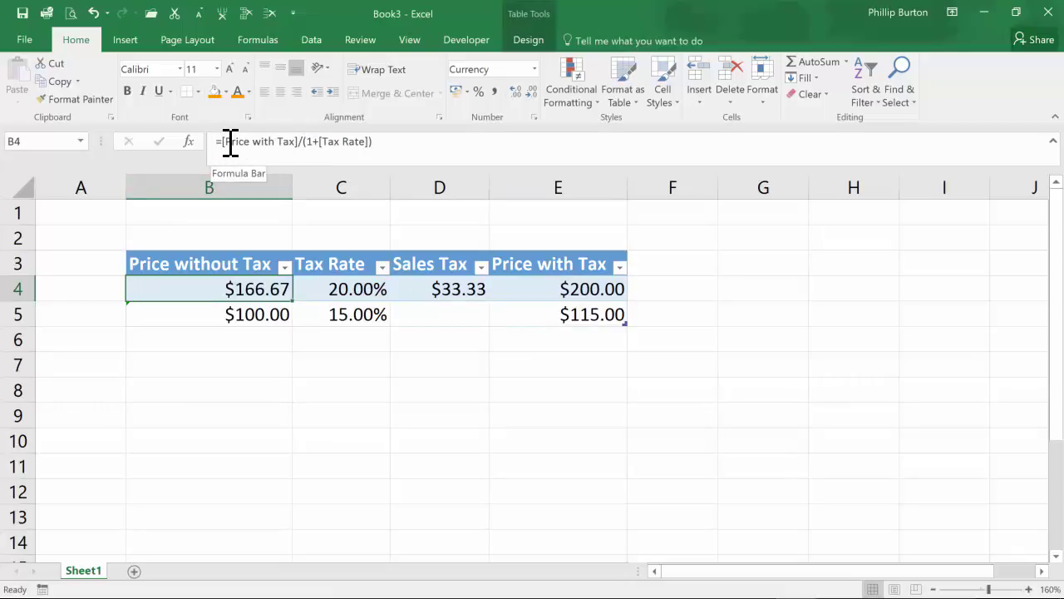
- Replace the price without tax reference in D4's formula with B4's expression [Price with Tax]/(1+[Tax Rate])
key(F2)
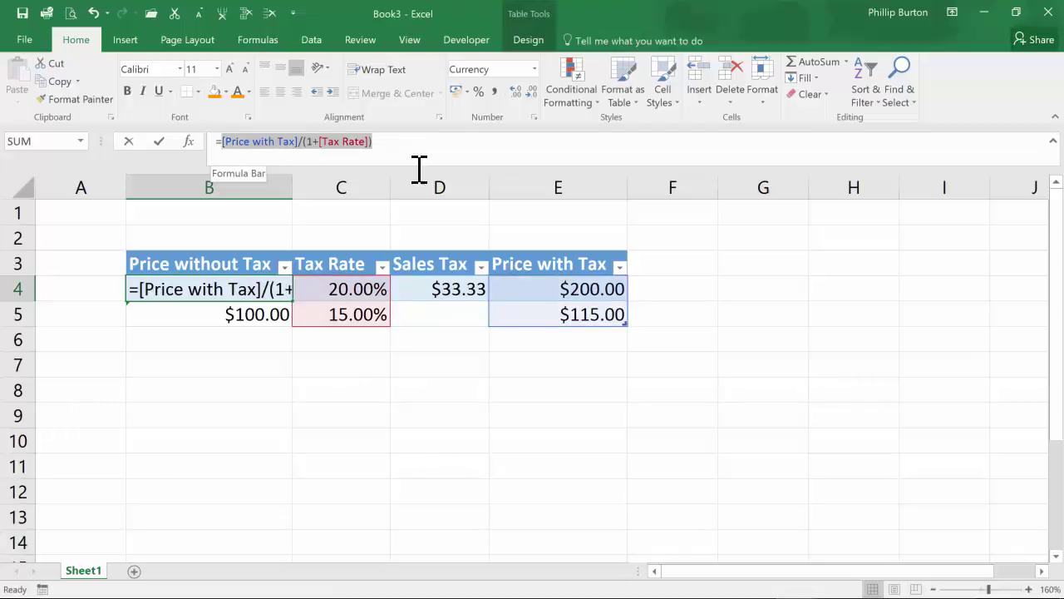
click(445, 291)
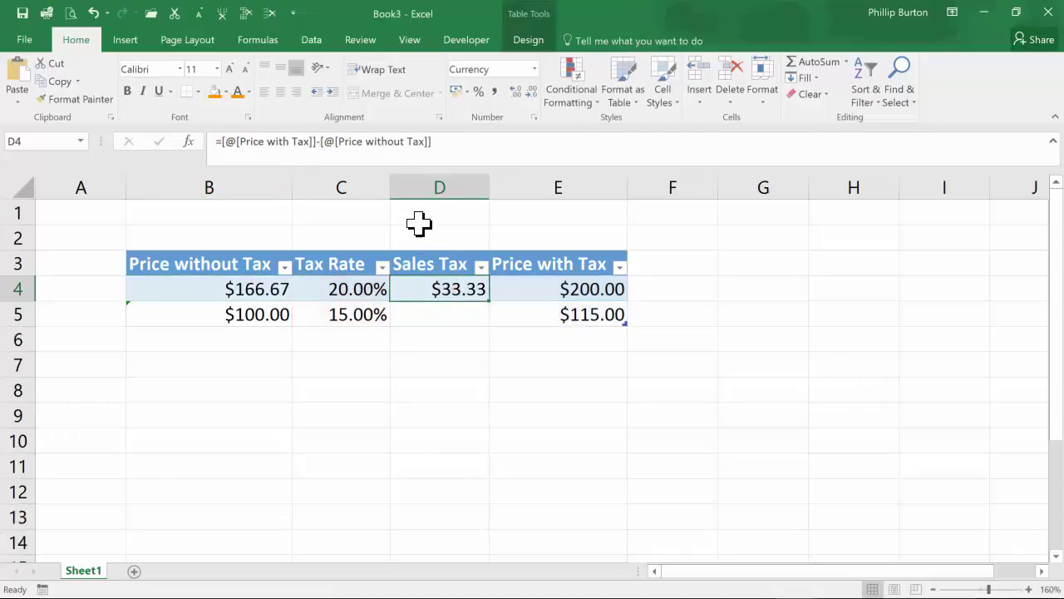
click(341, 143)
double_click(341, 143)
text([Price with Tax]/(1+[Tax Rate]))
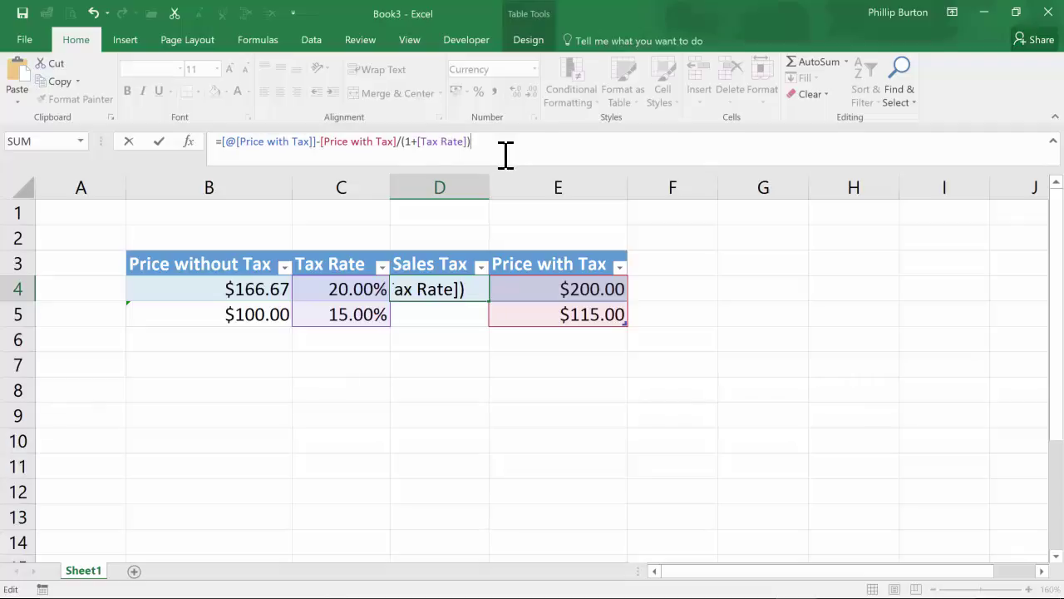
key(ctrl+Return)
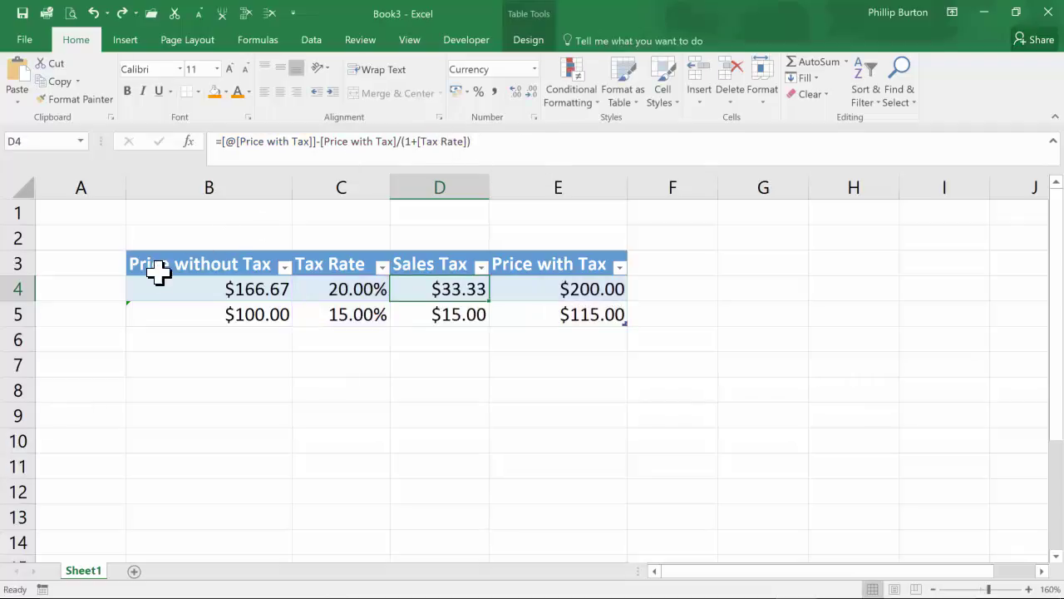
- Enter the heading Description in A3 beside the table and widen column A to fit longer text
click(98, 259)
text(Desc)
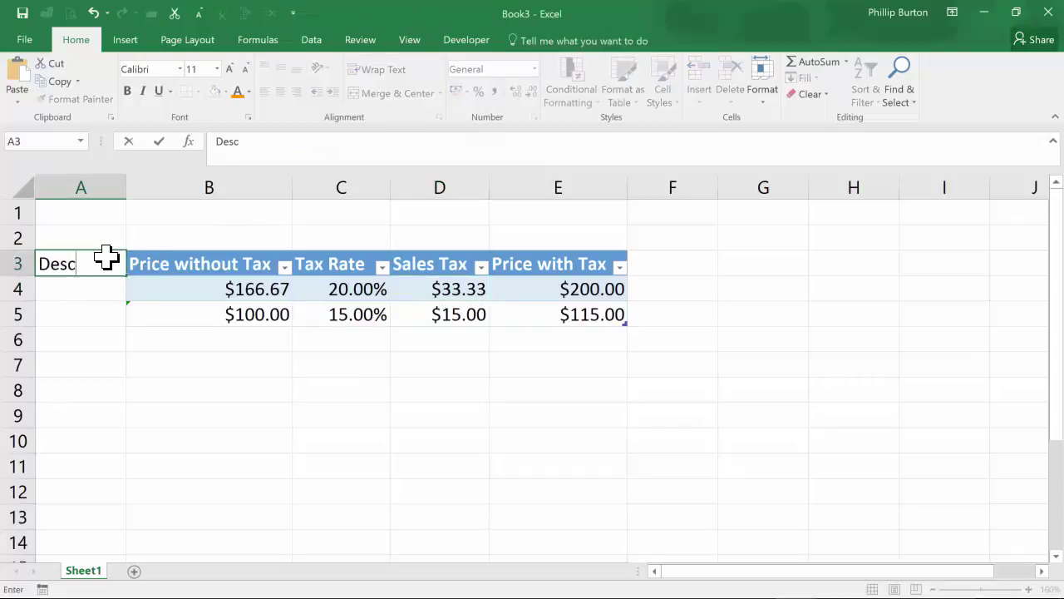
text(ription)
key(Return)
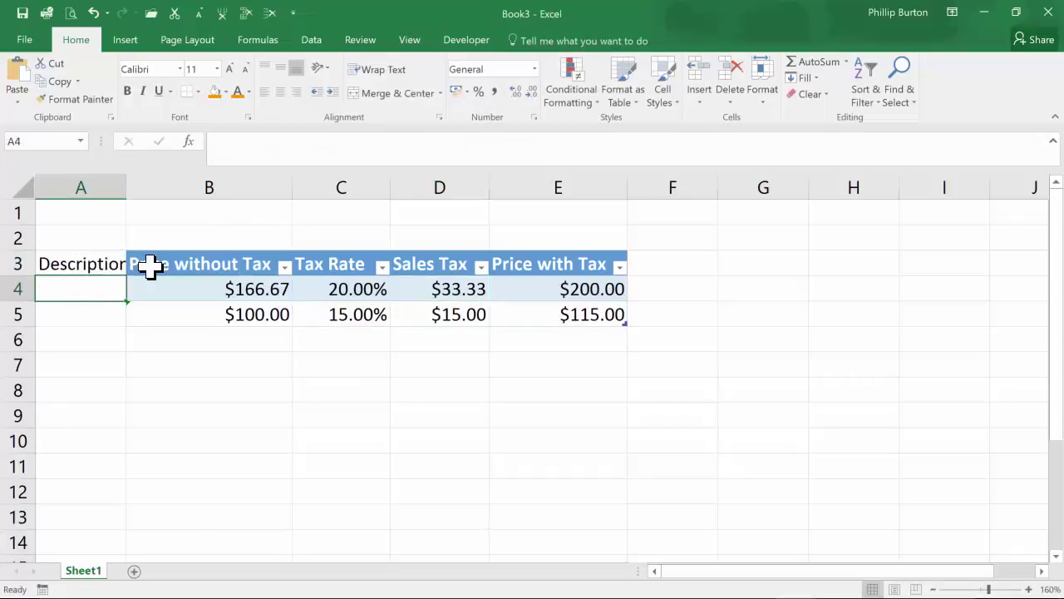
key(Right)
drag(126, 188, 216, 188)
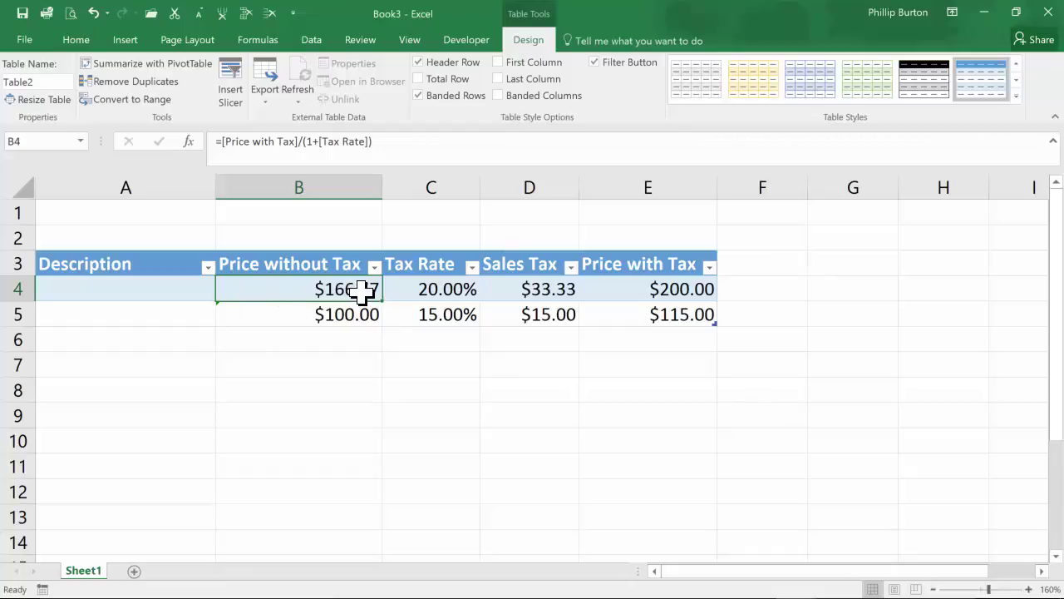
drag(340, 288, 617, 288)
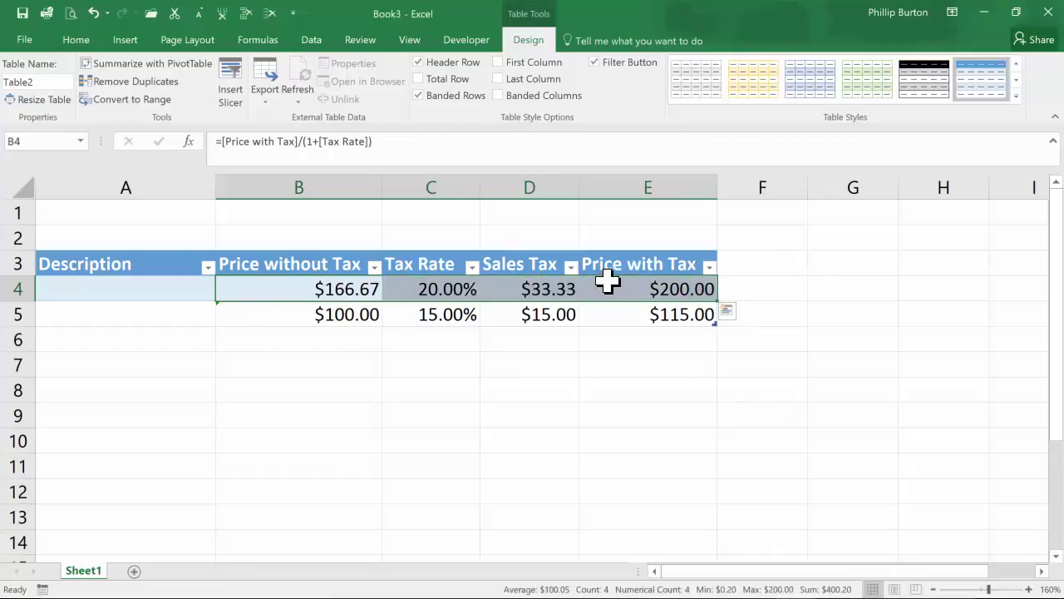
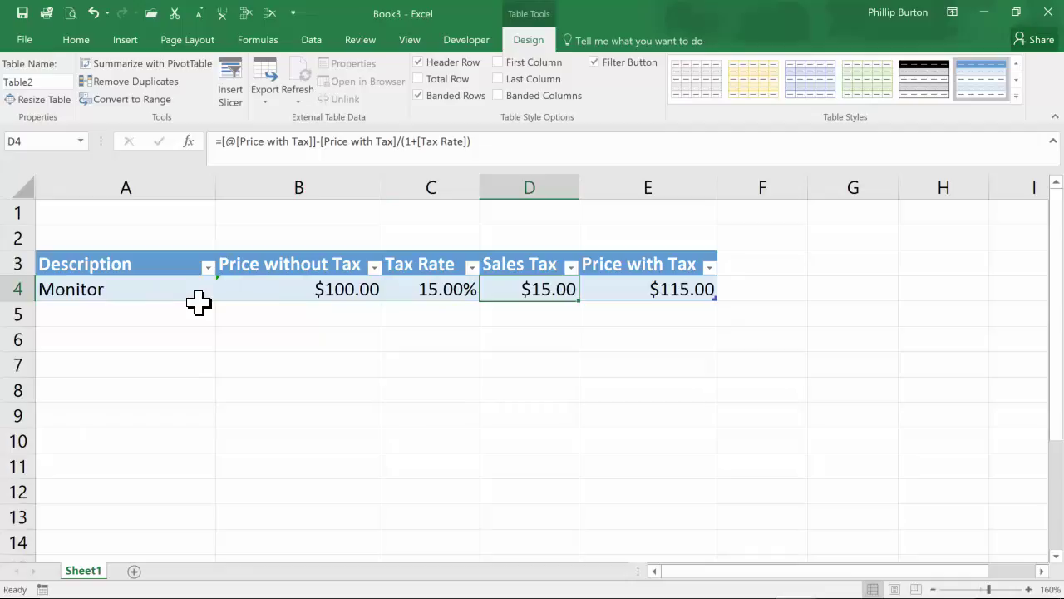
- Add a table row below Monitor for Food with a price without tax of 50 and a 0% tax rate
key(Tab)
key(Tab)
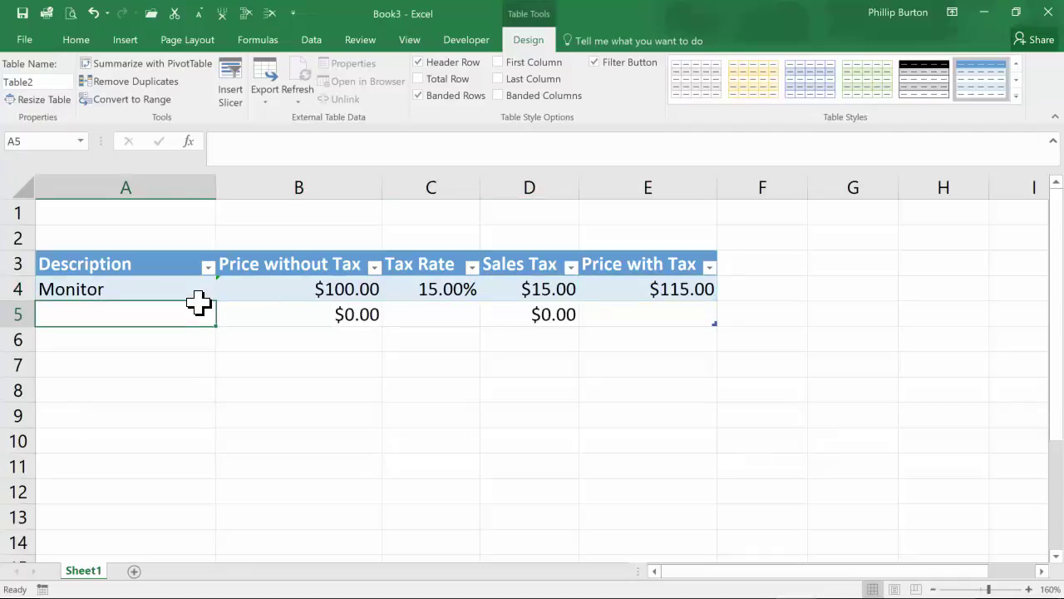
text(B)
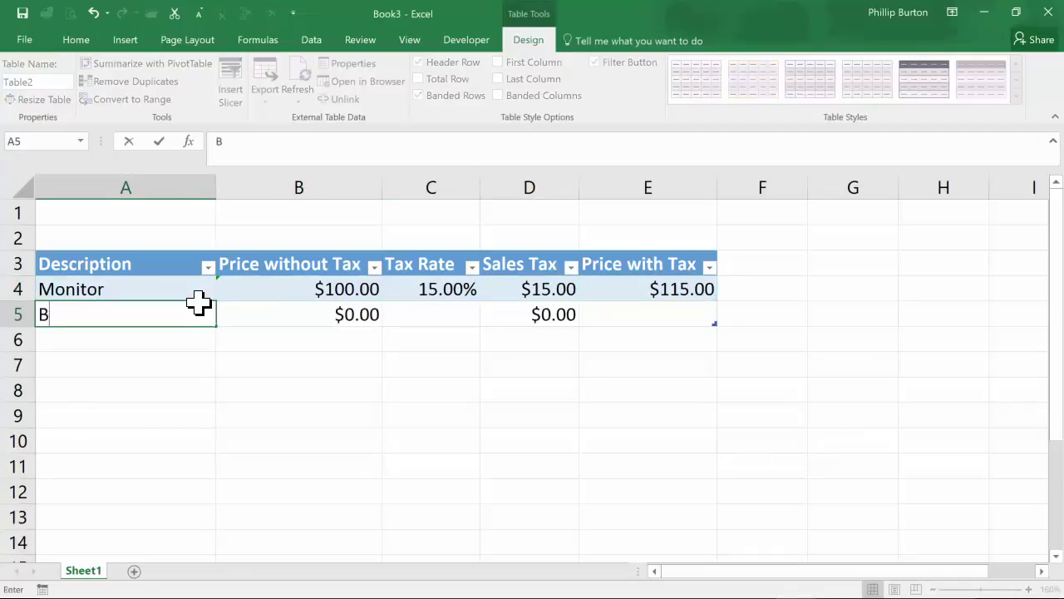
key(BackSpace)
key(Tab)
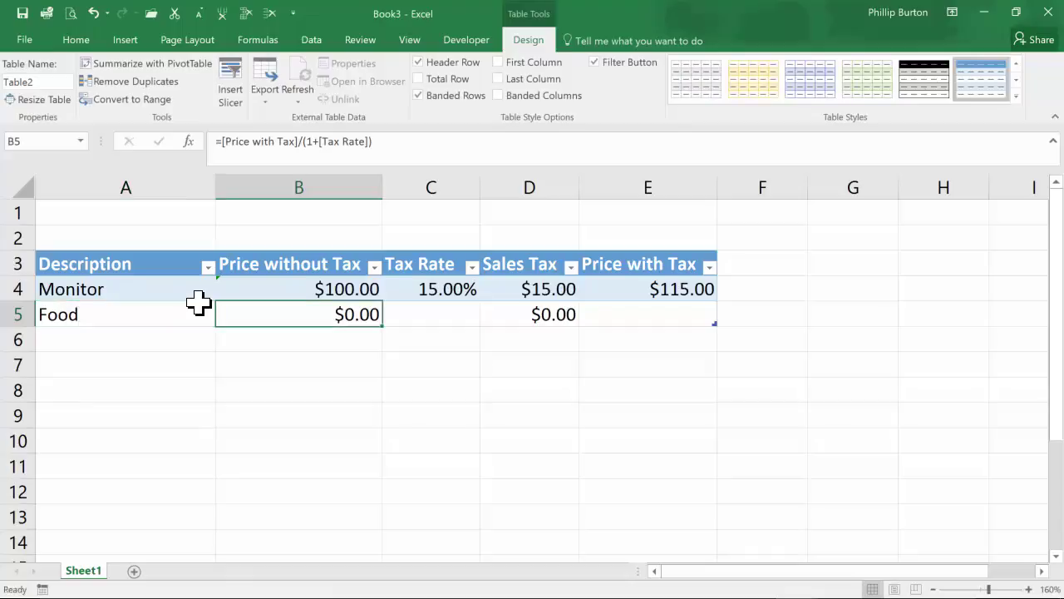
text(50)
key(Tab)
text(0)
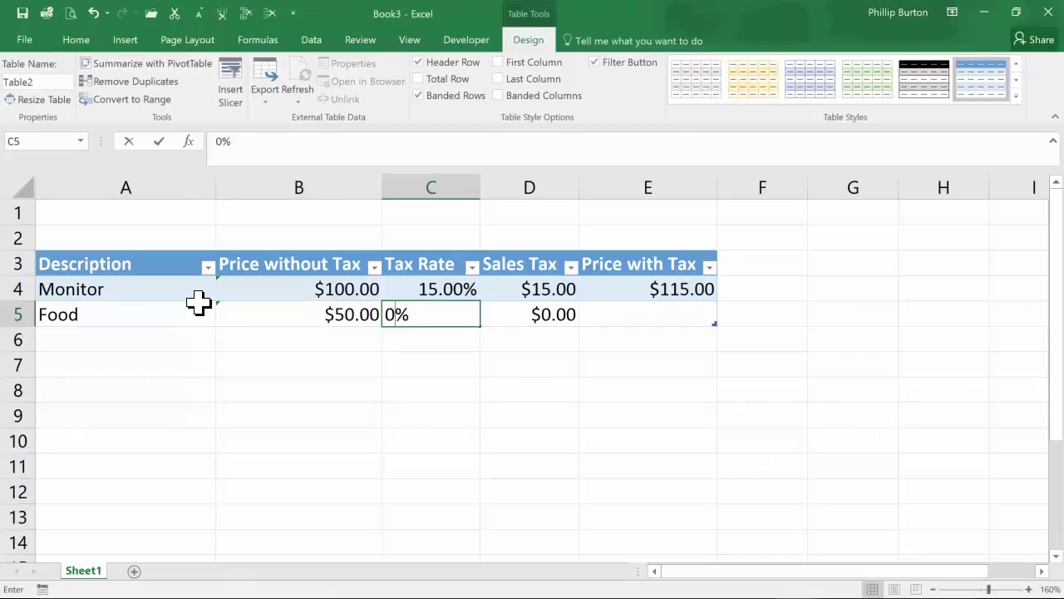
key(Tab)
key(Tab)
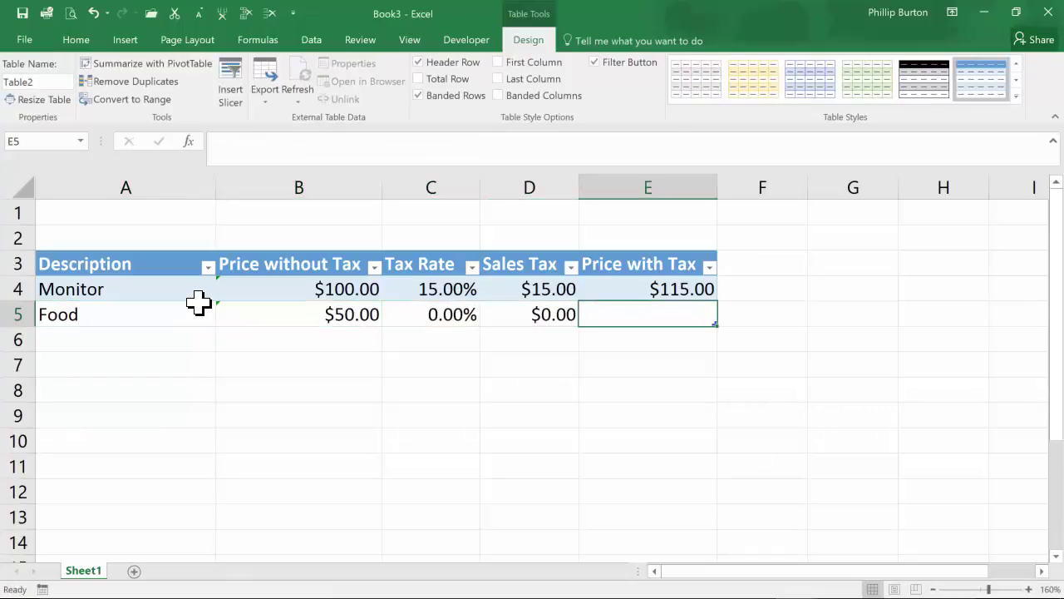
- Copy the price with tax formula from E4 into E5 for the Food row
key(Up)
key(ctrl+c)
key(Down)
key(ctrl+v)
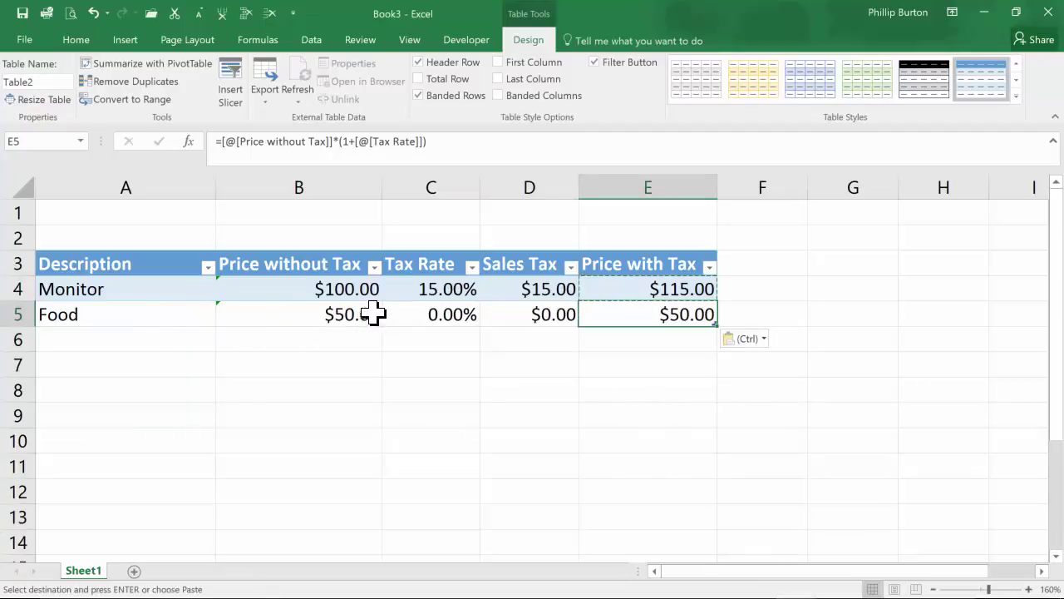
- Turn on the Total Row for the price table
click(351, 343)
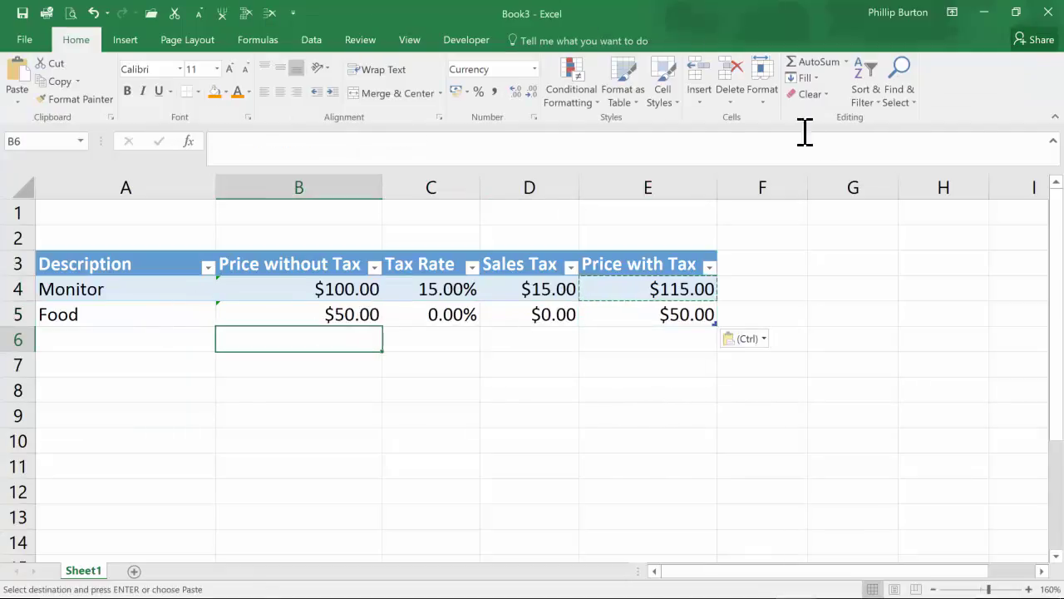
click(447, 316)
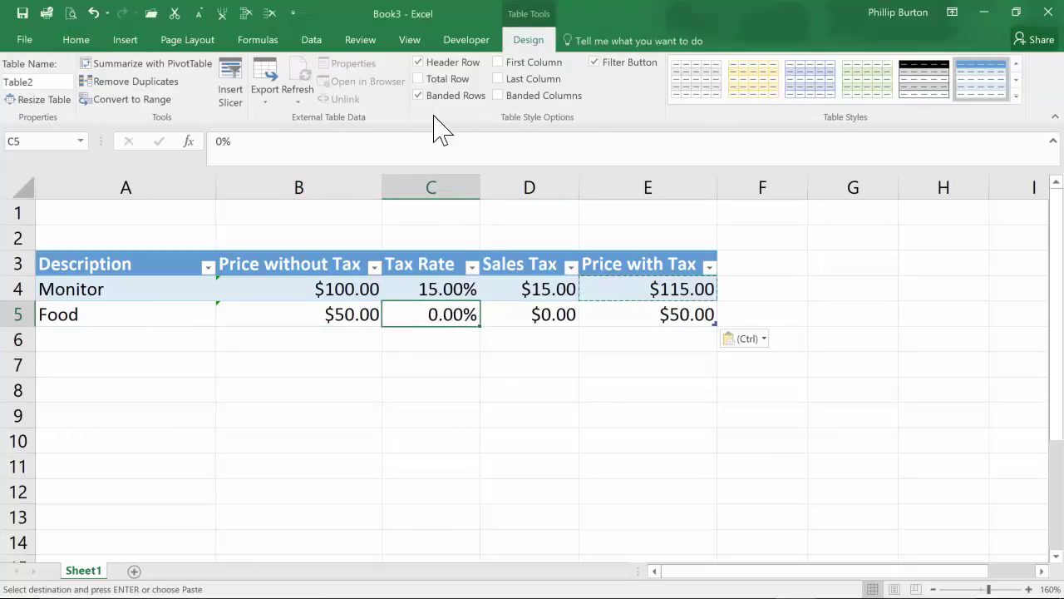
click(427, 80)
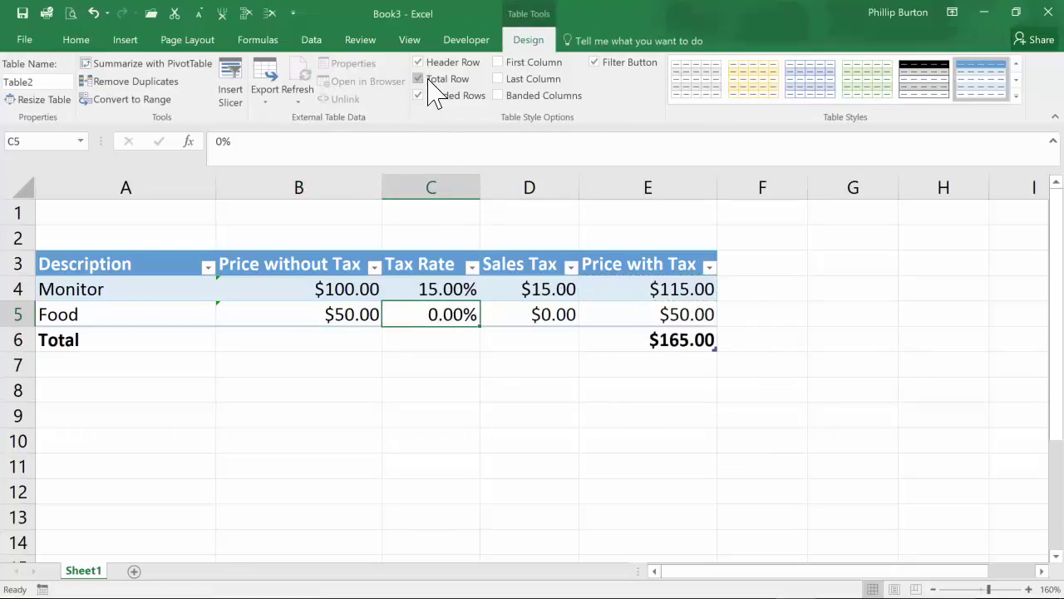
- Set the total row to Sum for the Price without Tax and Sales Tax columns
click(363, 341)
click(389, 343)
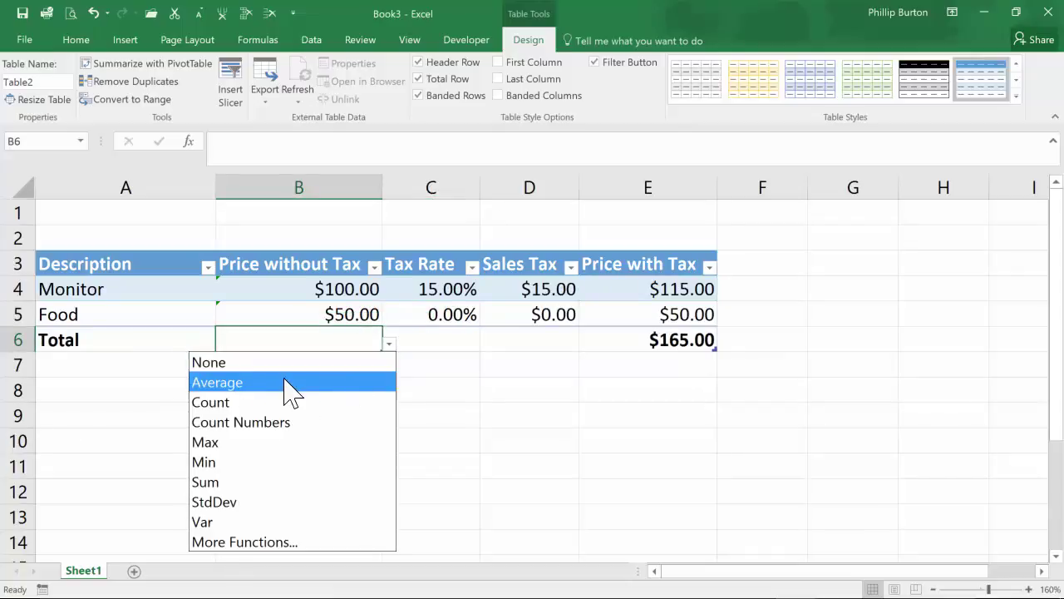
click(258, 481)
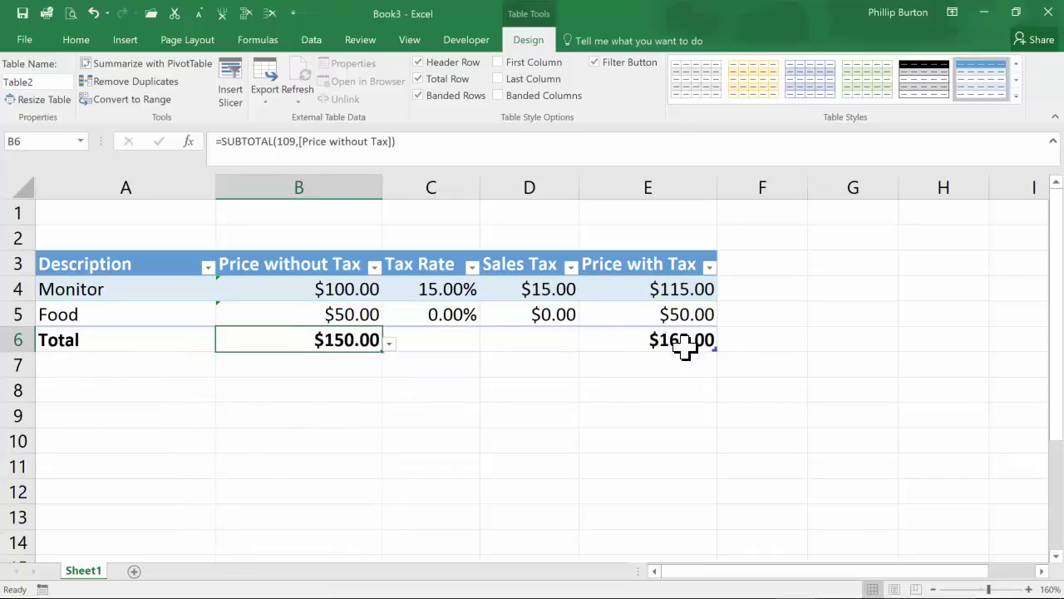
click(566, 344)
click(587, 343)
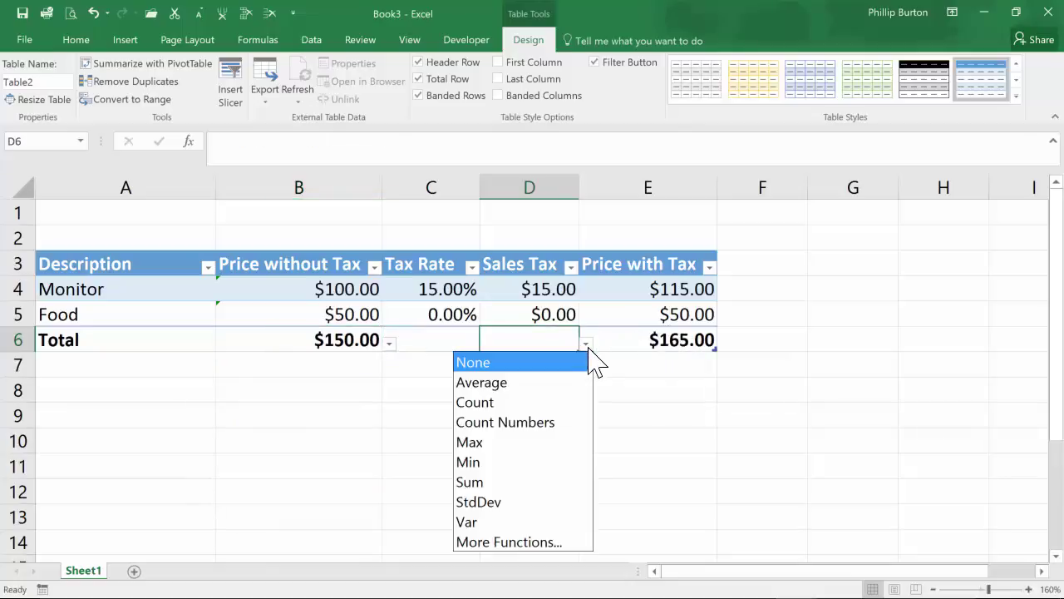
click(524, 481)
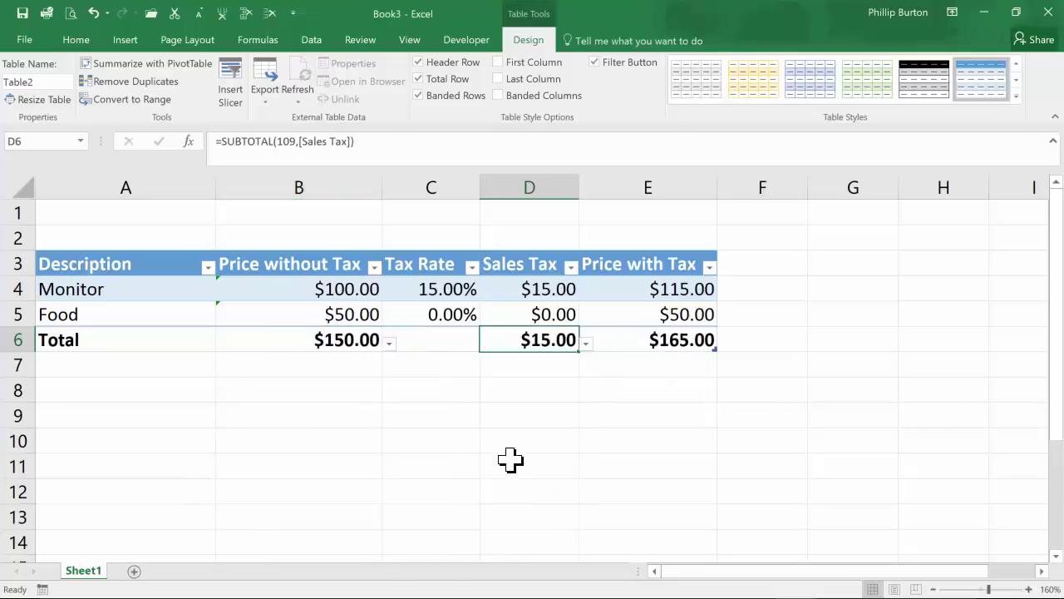
click(449, 342)
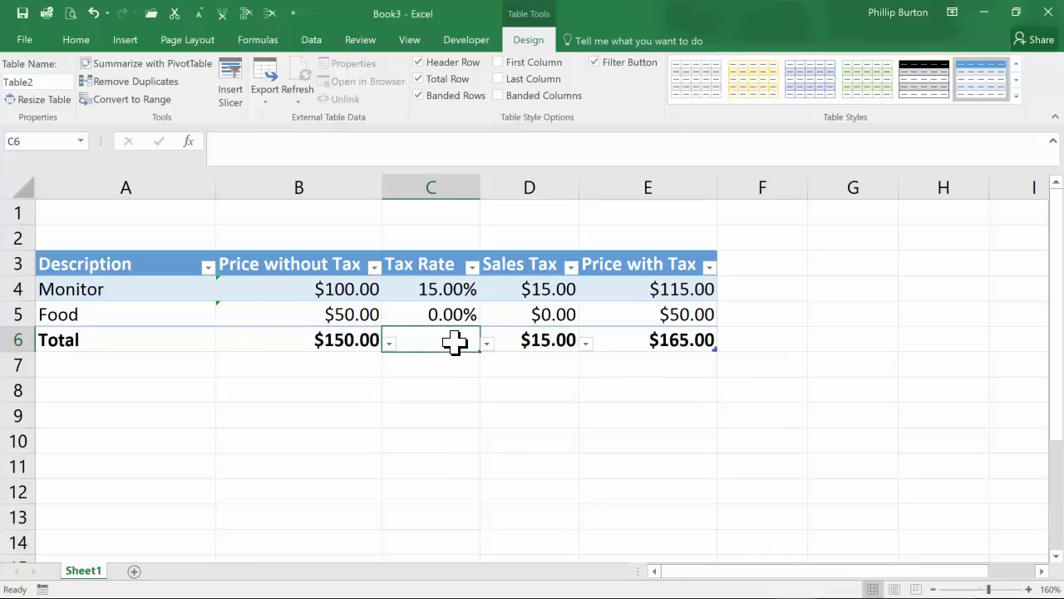
text(=)
click(544, 341)
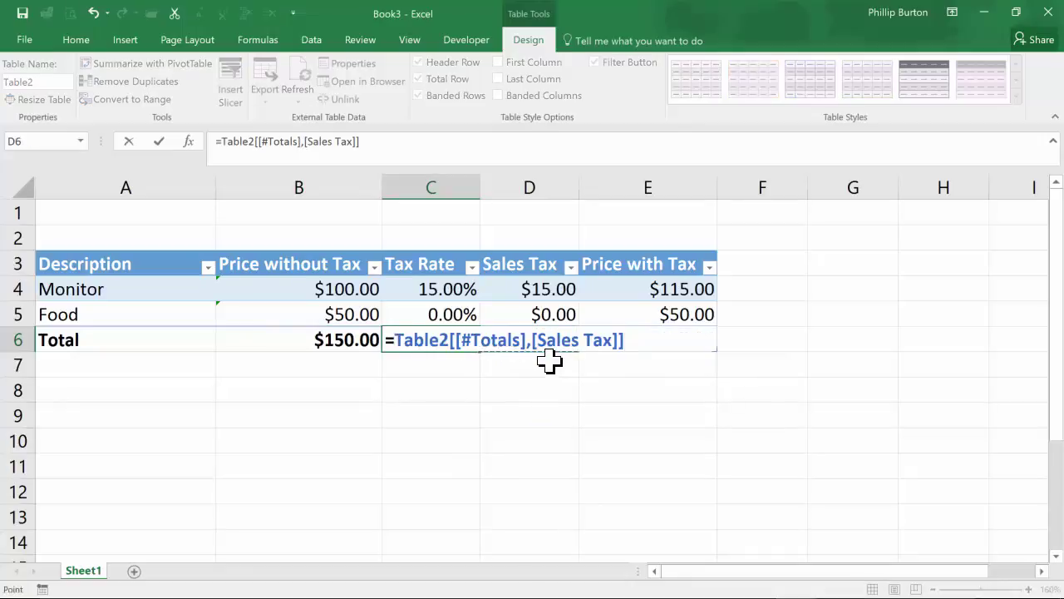
key(Escape)
- Enter =15/150 in the Total row's Tax Rate cell, C6
text(=15)
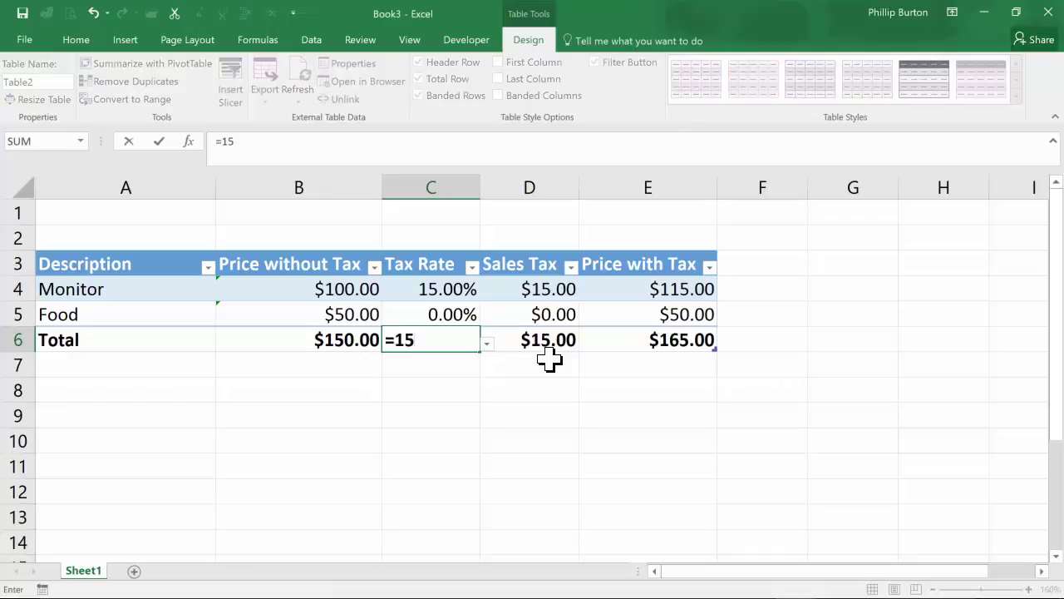
text(/150)
key(Return)
key(Up)
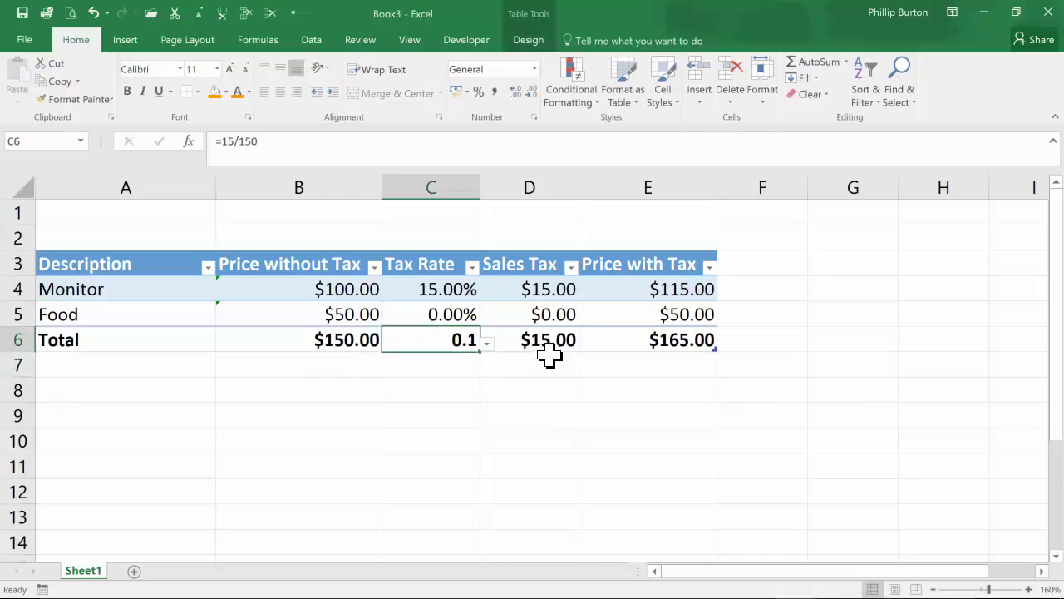
- Copy the percentage formatting from the Monitor tax rate in C4 to the Total row's tax rate in C6
click(450, 300)
click(75, 99)
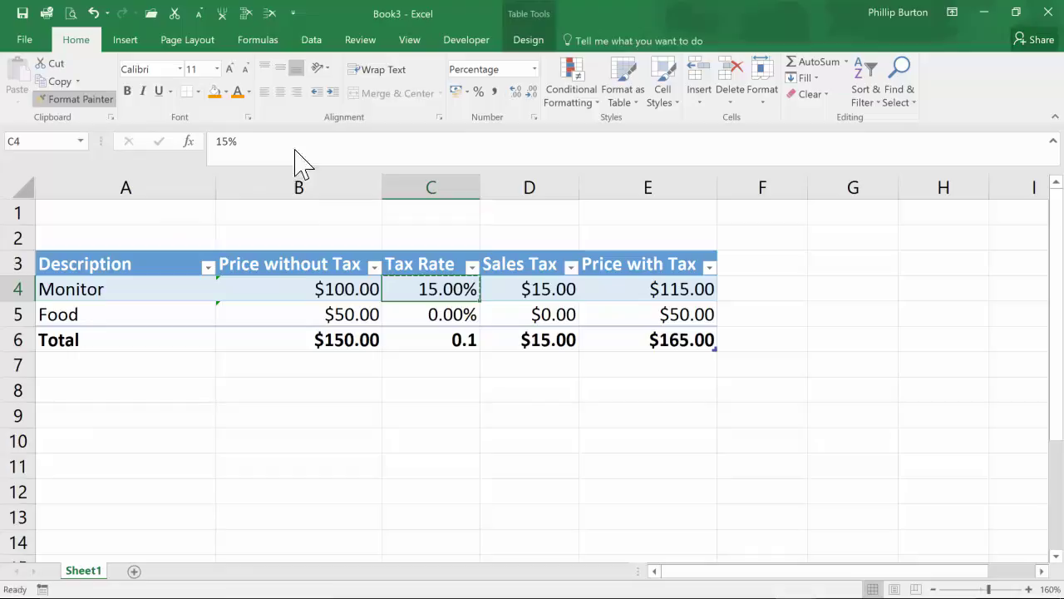
click(453, 340)
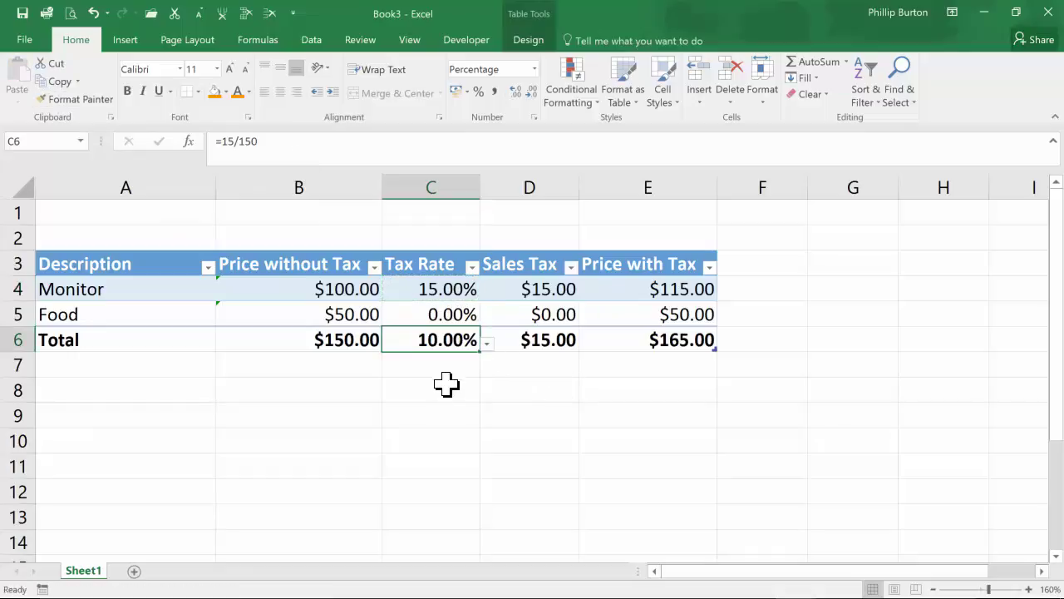
- Enter the formula =D6/B6 in C6 so the overall tax rate is calculated from the totals
text(=d6/b6)
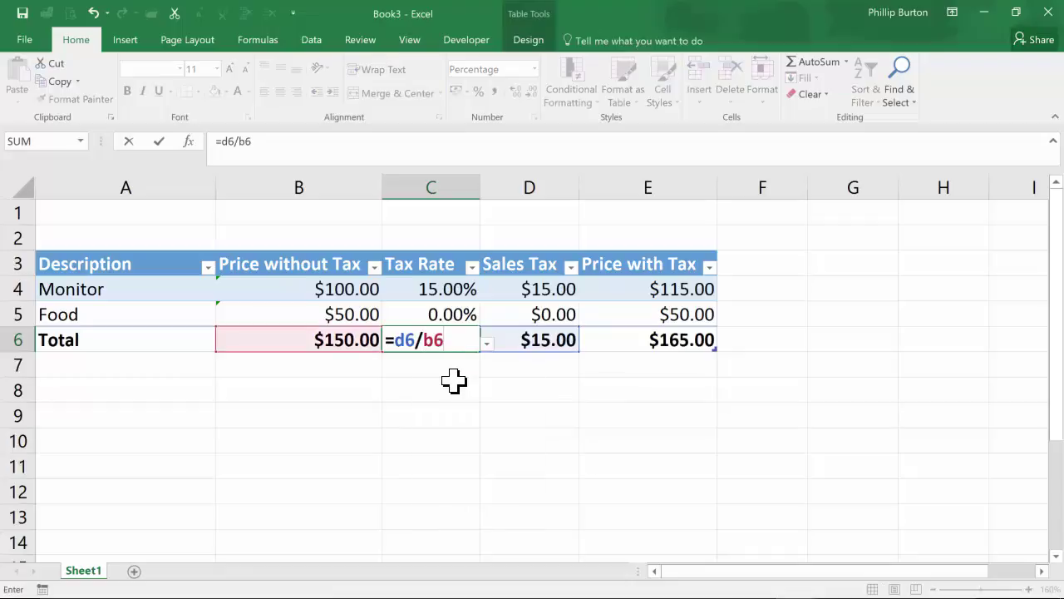
key(Return)
key(Up)
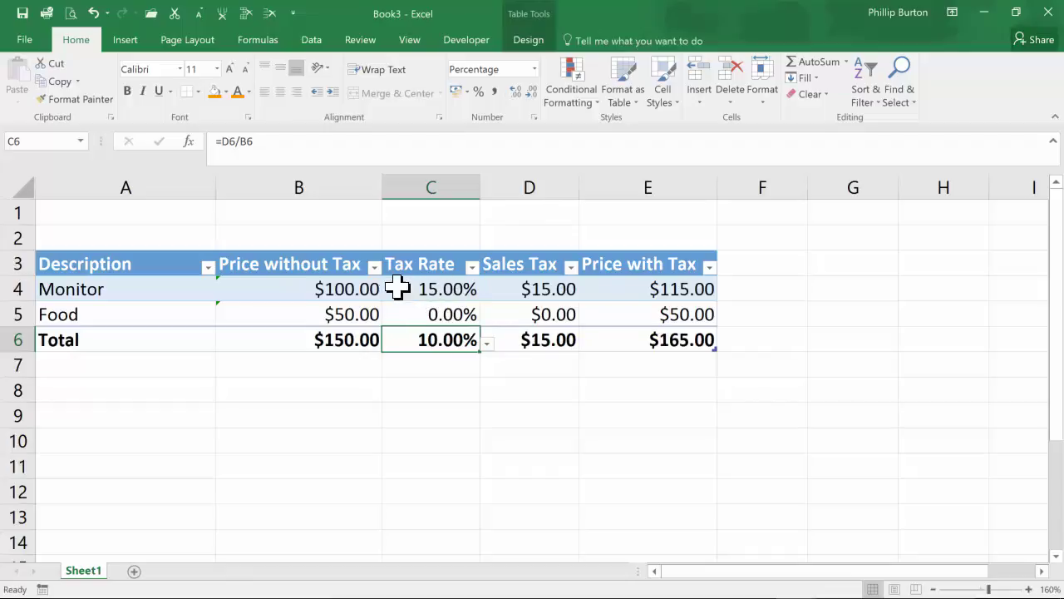
drag(429, 289, 442, 342)
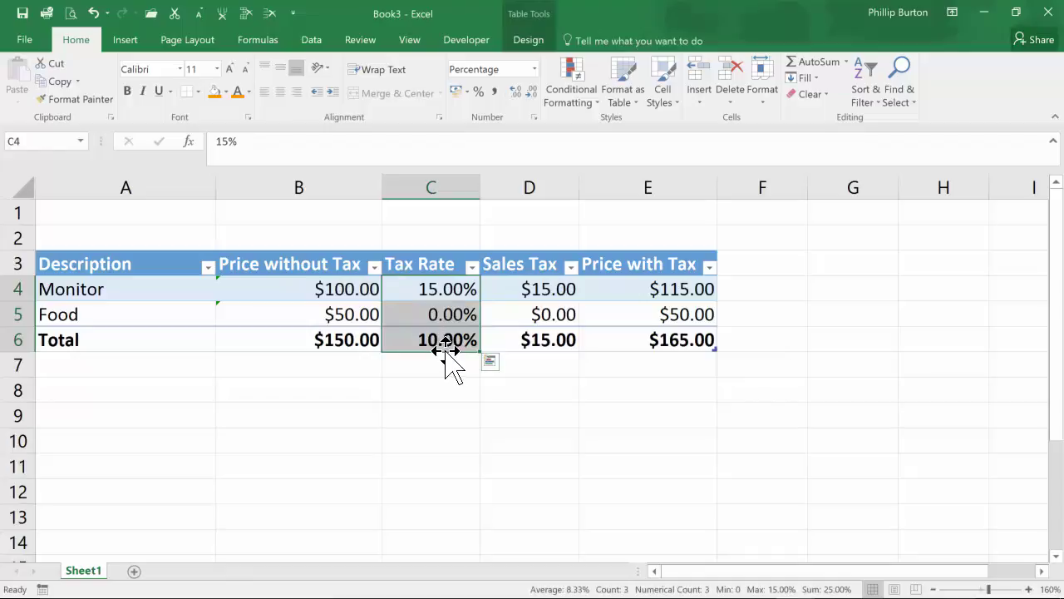
drag(131, 314, 656, 316)
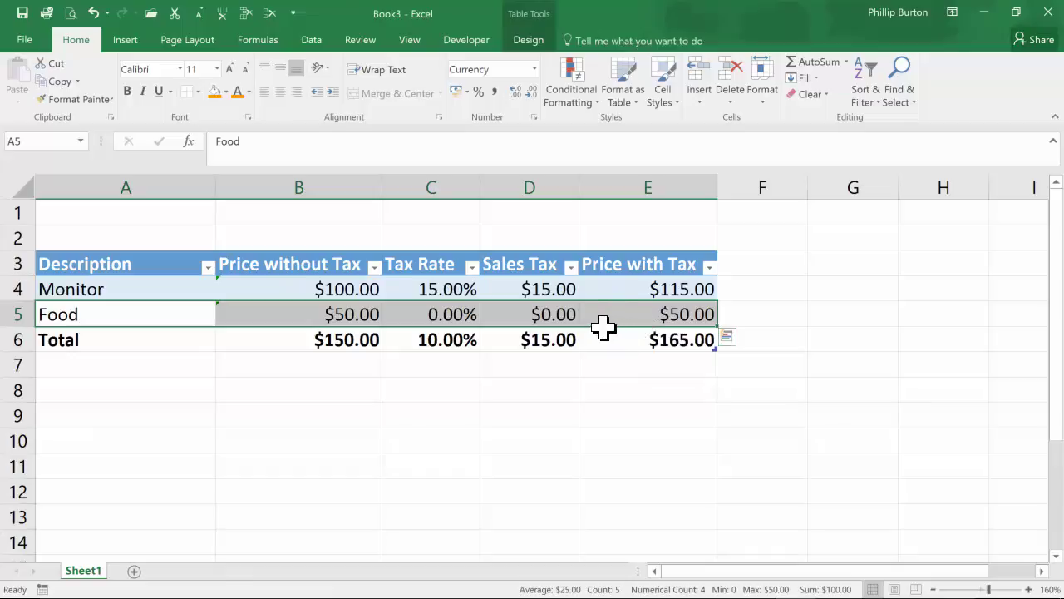
- Start a plain example row below the table with a price of 100 in B8 and a 15% tax rate in C8
click(374, 390)
text(100)
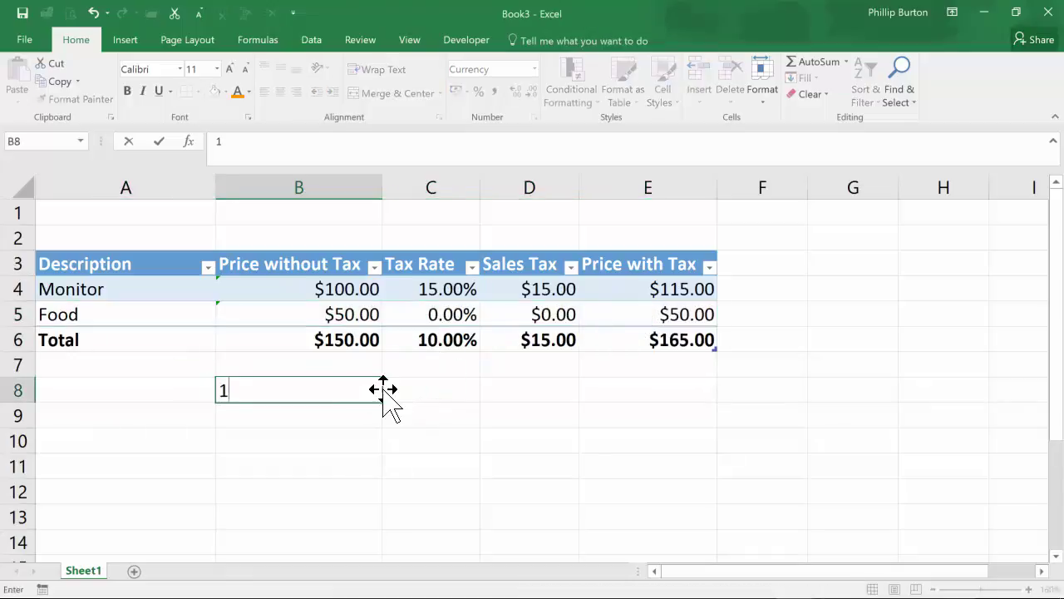
key(Tab)
text(15)
key(Tab)
- Calculate the example row's sales tax in D8 with the formula =B8*C8
text(=)
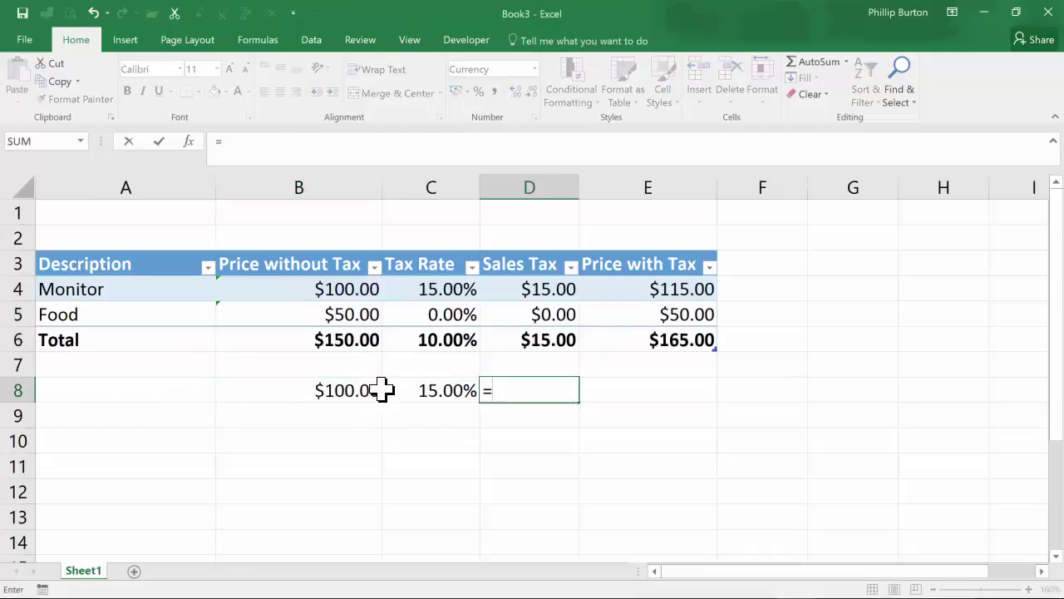
click(365, 390)
text(*)
click(403, 397)
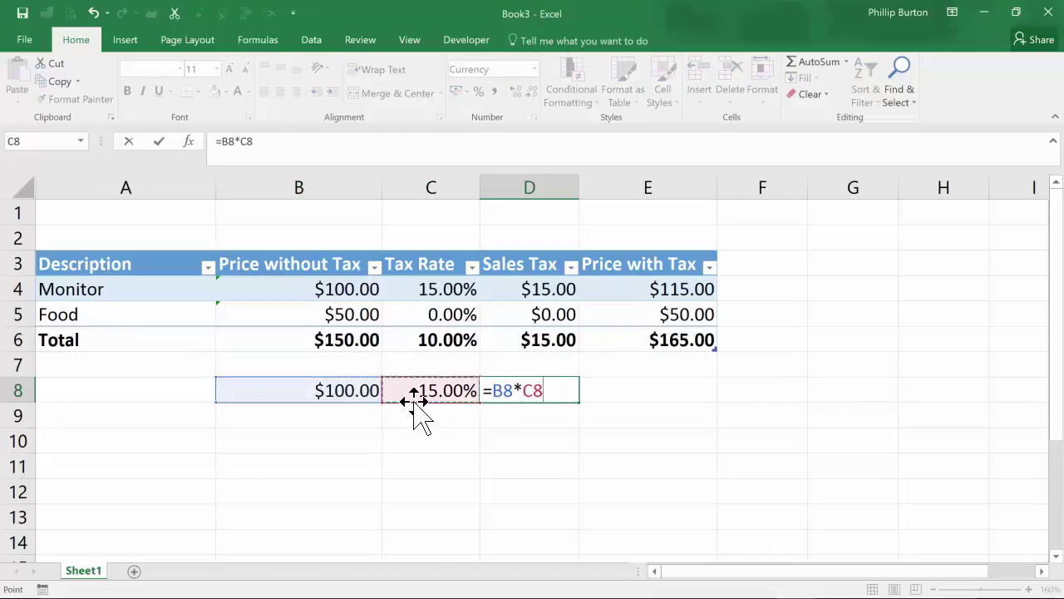
key(Return)
- Calculate the example row's price with tax in E8 with the formula =B8*(1+C8)
key(Up)
key(Right)
key(Right)
key(Right)
text(=)
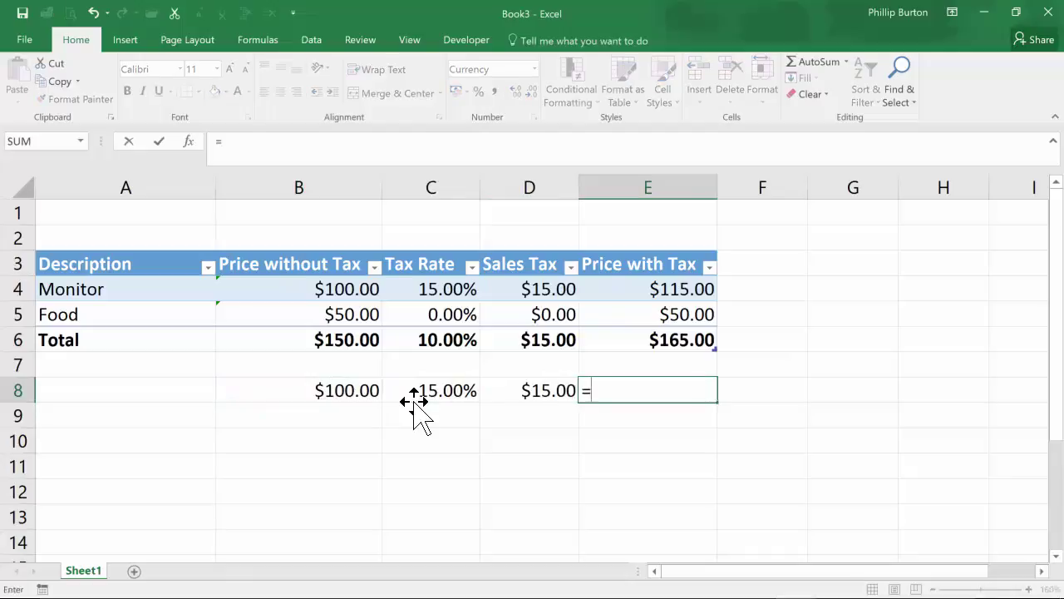
key(Left)
key(Left)
key(Left)
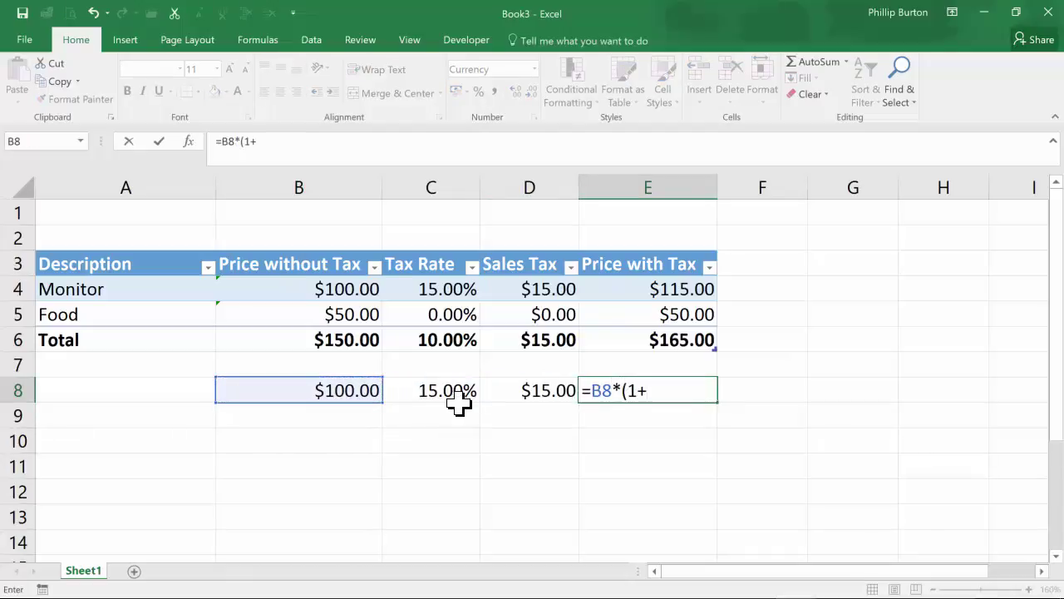
click(446, 394)
text())
key(Return)
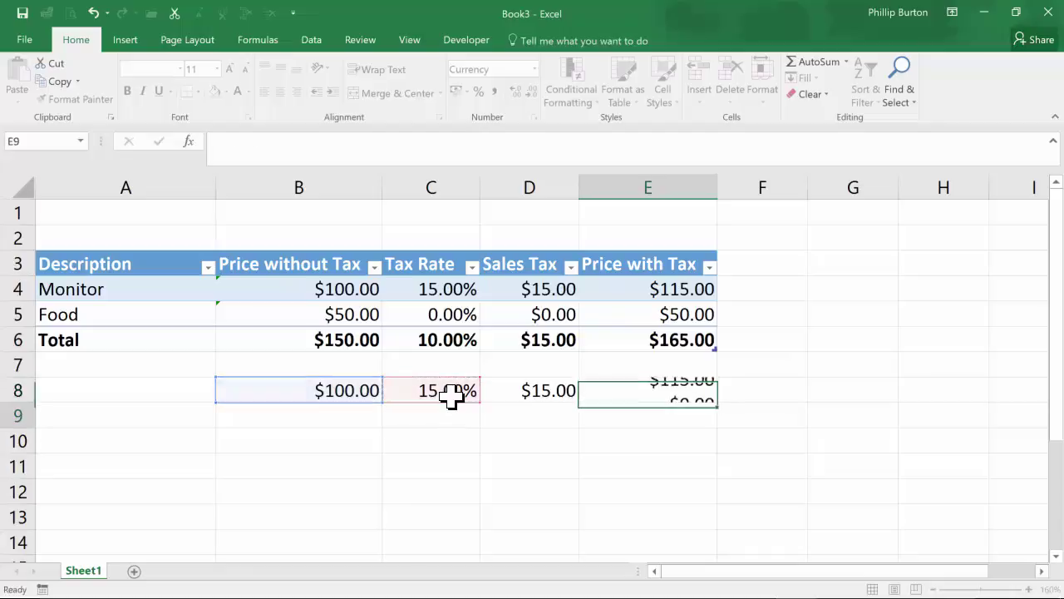
- Begin a reverse-calculation row with a price with tax of 200 in E9 and a 15% tax rate in C9
key(Left)
key(Right)
text(2)
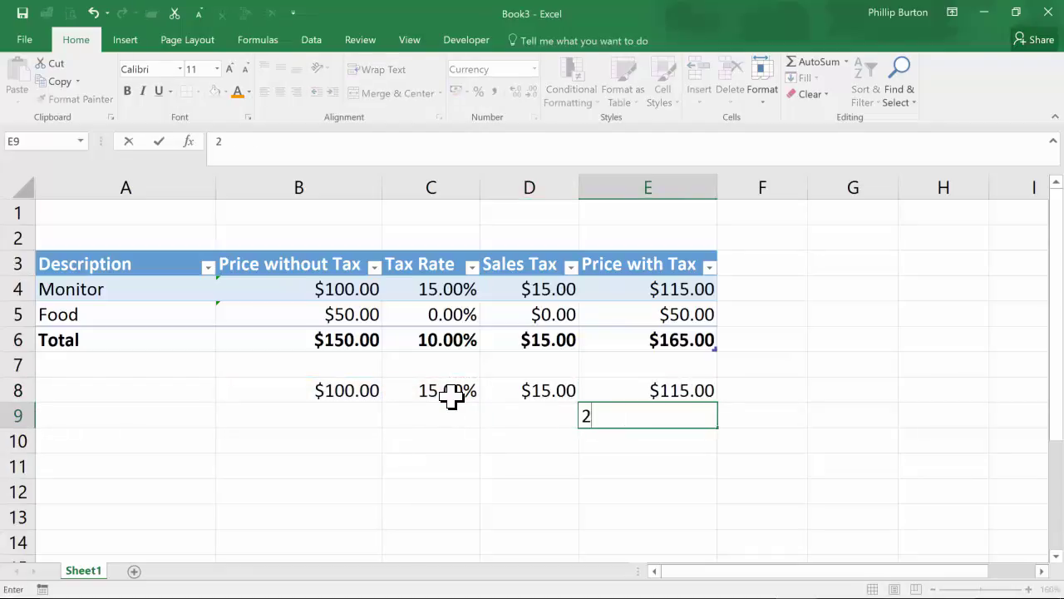
text(00)
key(Left)
key(Left)
text(15%)
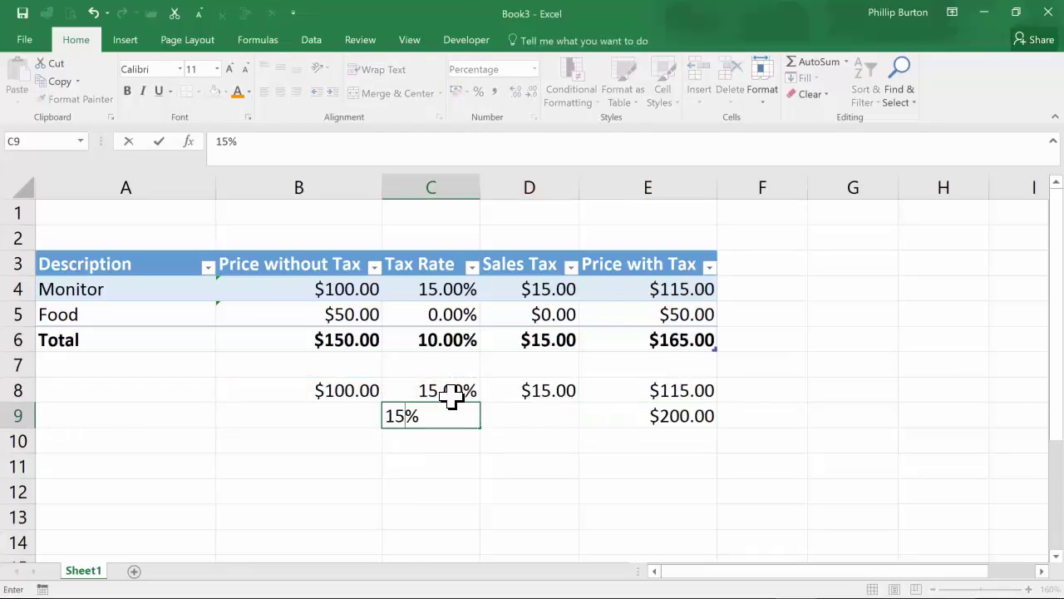
- Calculate the price without tax in B9 with the formula =E9/(1+C9)
key(Left)
text(=)
key(Right)
key(Right)
key(Right)
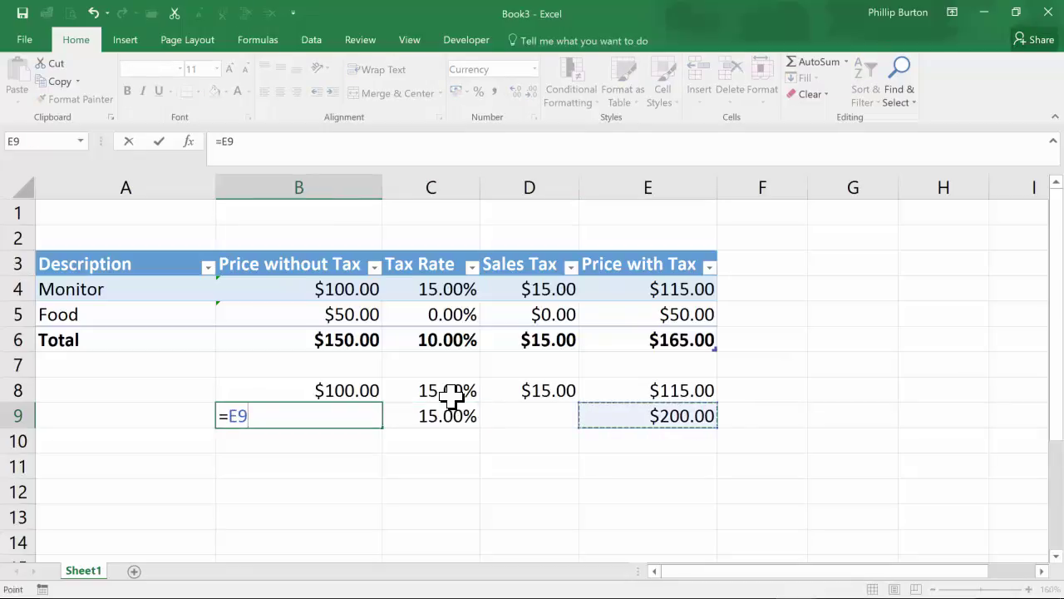
text(/)
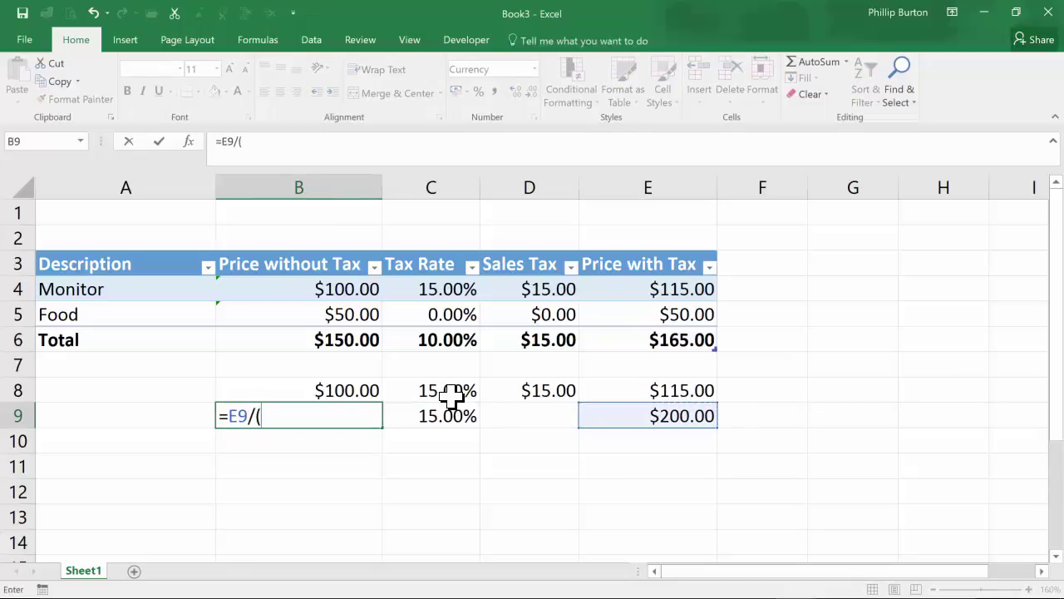
text((1+)
key(Right)
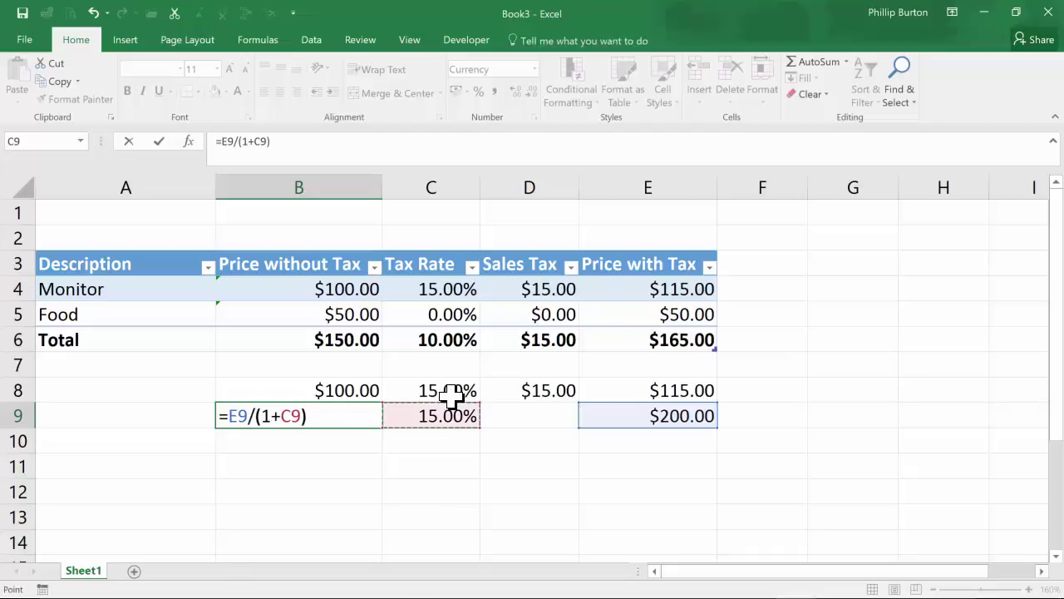
key(ctrl+Return)
- Calculate the sales tax in D9 as the difference between the two prices, =E9-B9
key(Right)
key(Right)
text(=)
key(Right)
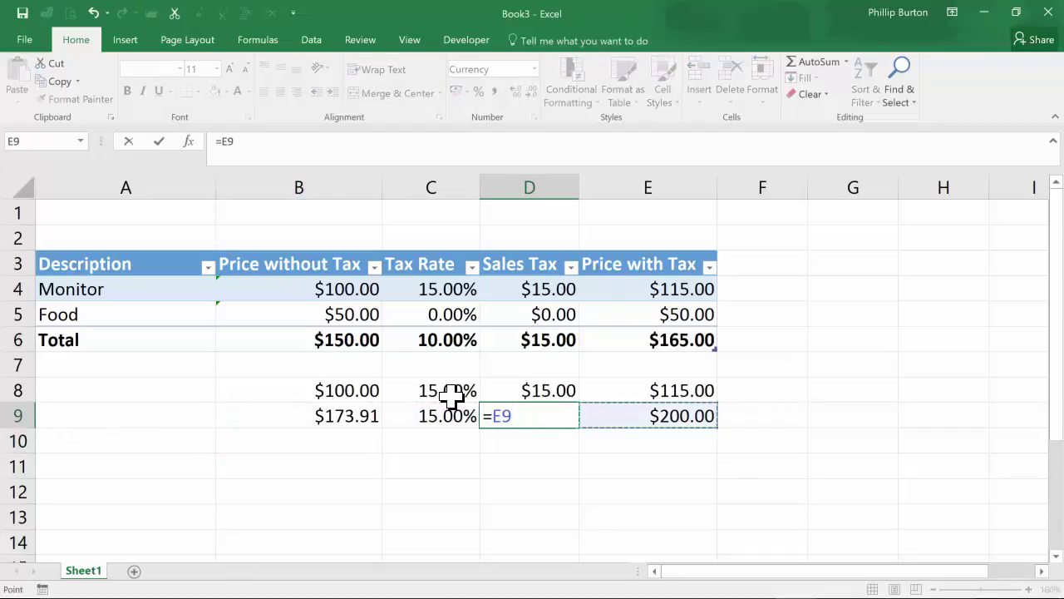
text(-)
key(Left)
key(Left)
key(Return)
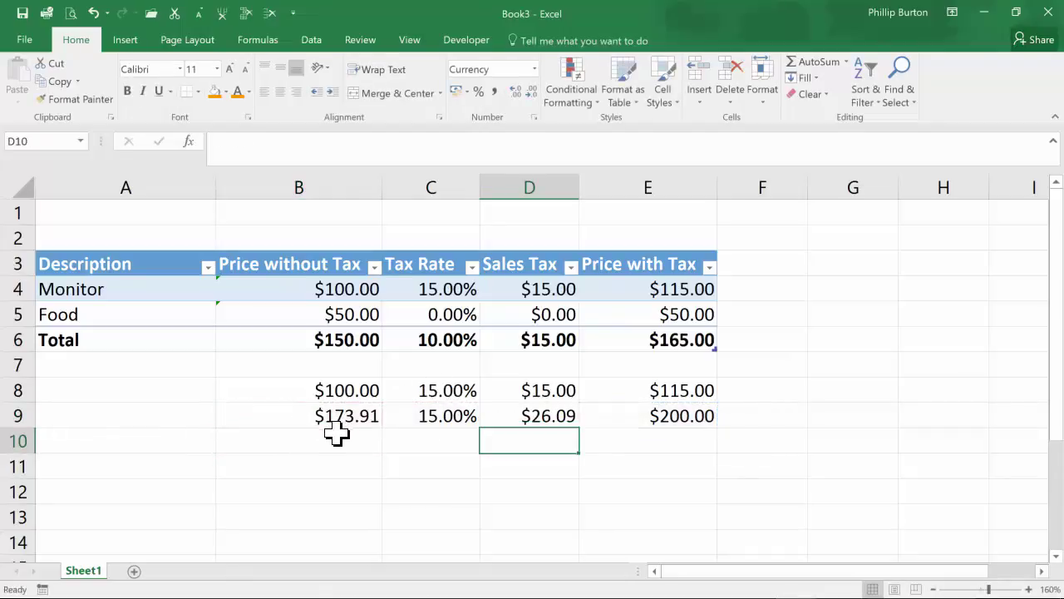
- Display the formulas in the sheet's cells instead of their results
key(ctrl+grave)
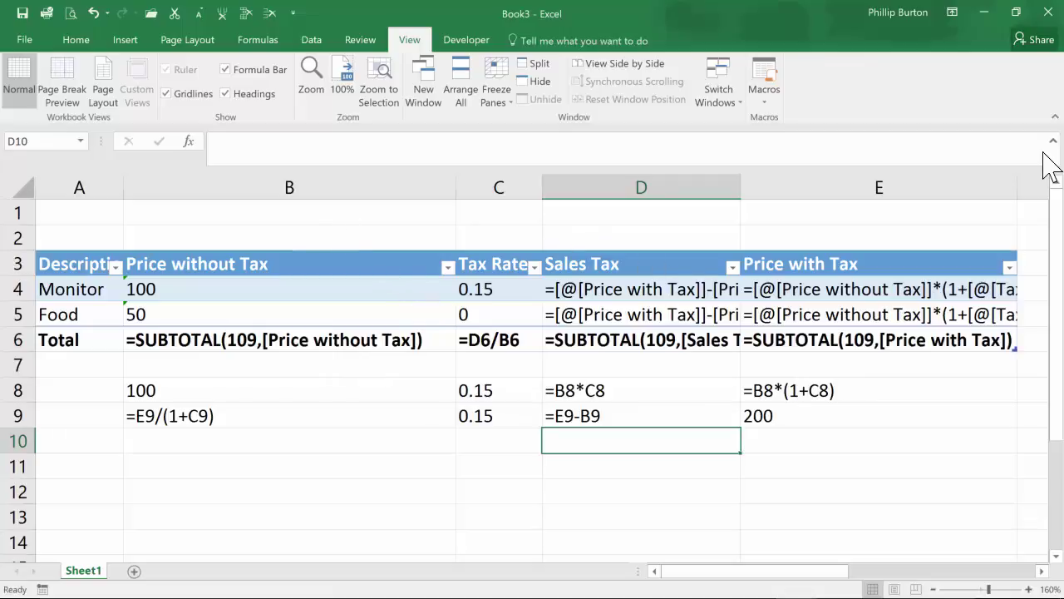
- Switch to the browser and look through the table sections of the Microsoft Excel course curriculum on Udemy
key(alt+Tab)
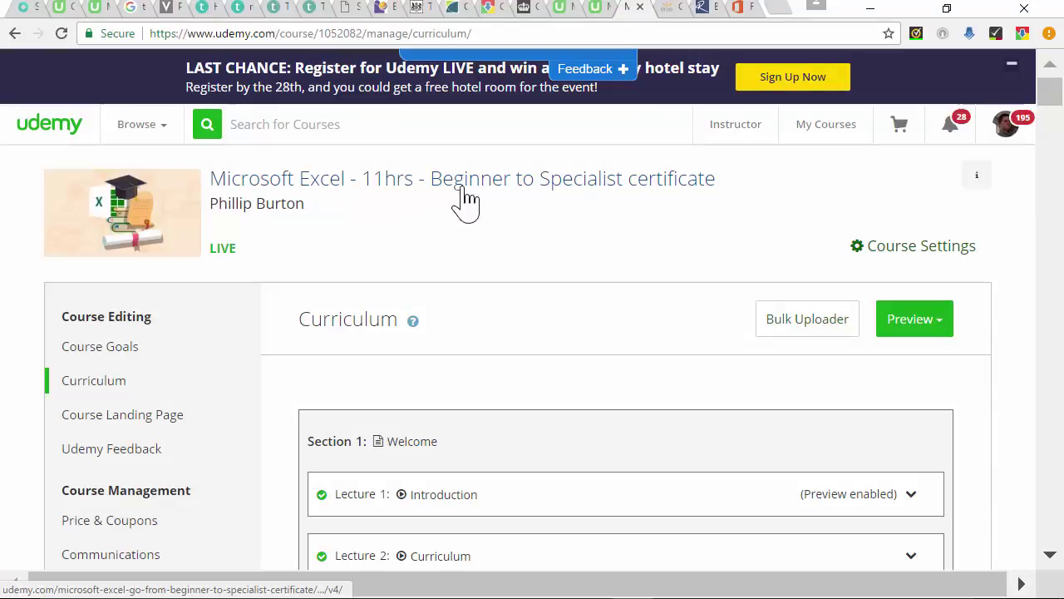
drag(1050, 108, 1054, 394)
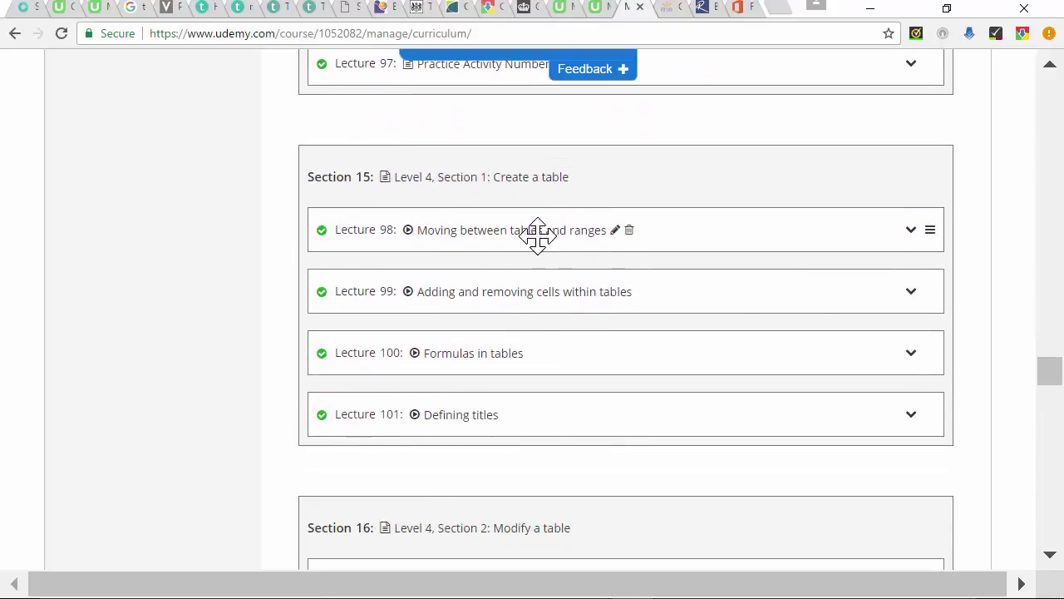
scroll(1055, 399, down, 2)
scroll(1052, 390, down, 1)
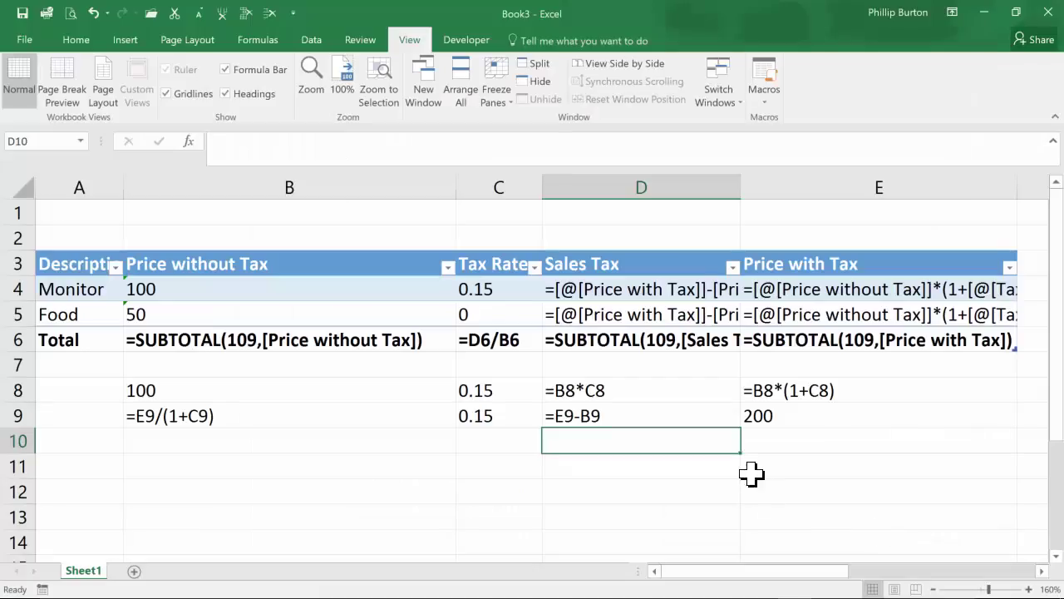
- In the Excel sheet, enter the formula =100*15% in C11 and select that cell again
click(889, 532)
click(491, 465)
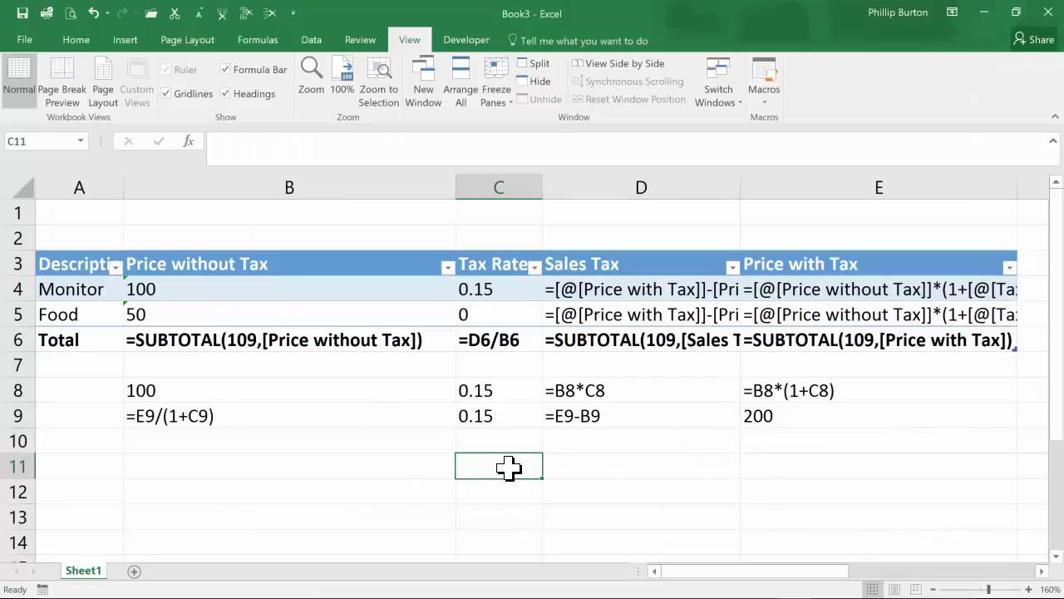
text(=100*15%)
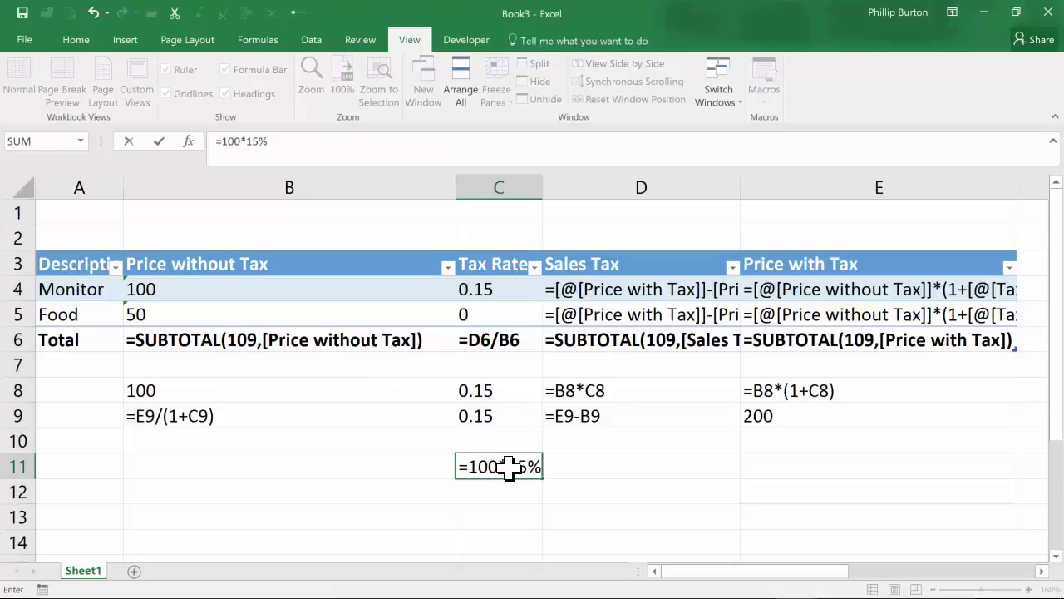
key(Return)
click(510, 468)
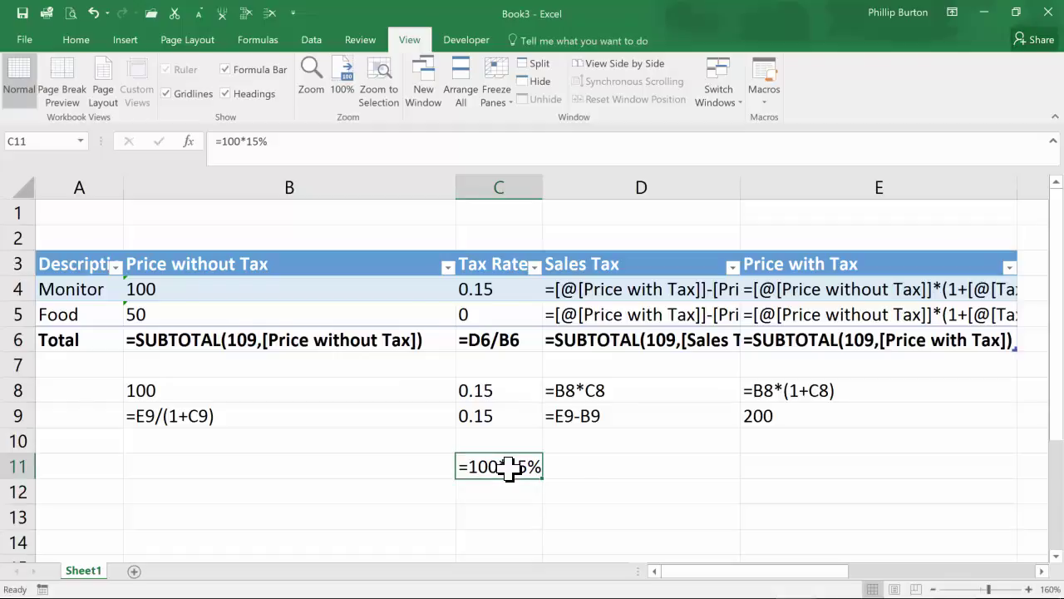